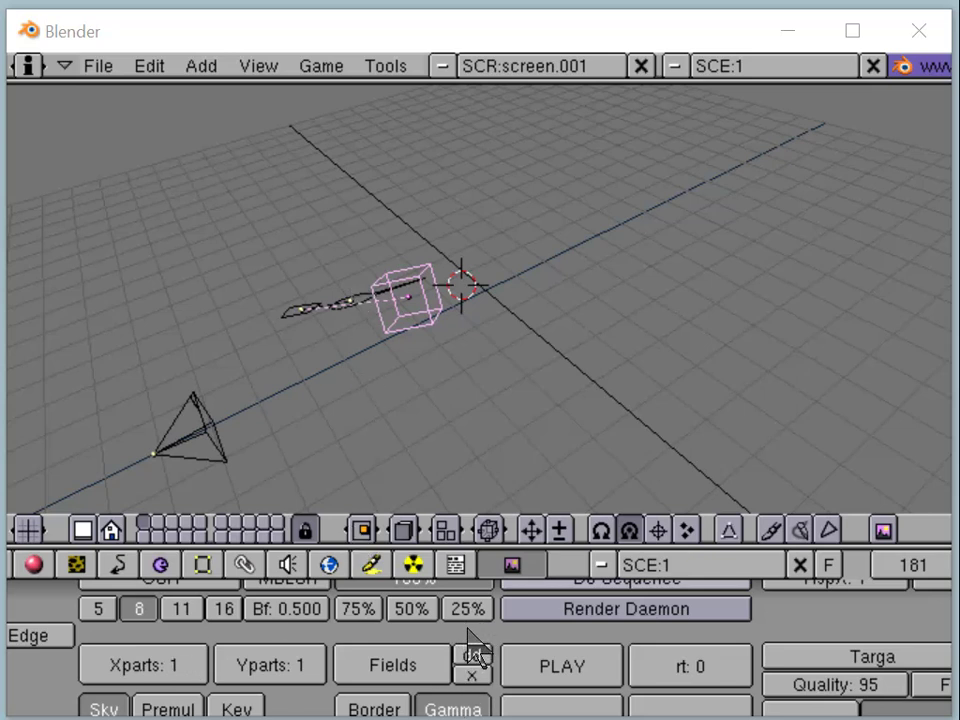
# Step: Scroll the render settings to the motion blur Bf field and nudge its value
pyautogui.moveTo(470, 630); pyautogui.dragTo(441, 638, button='middle')
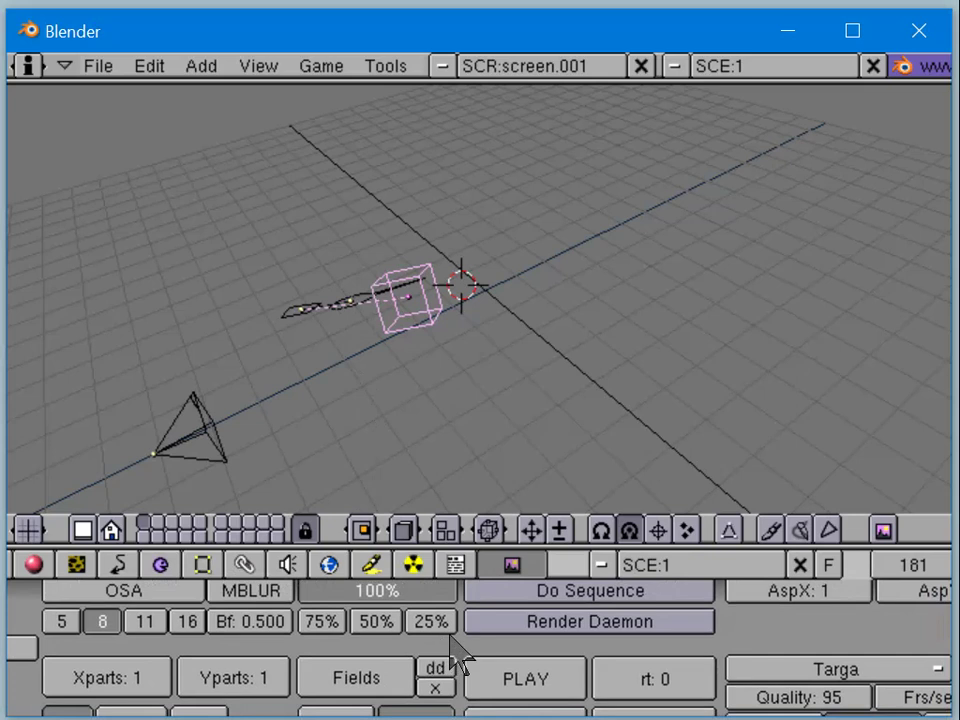
pyautogui.scroll(-2, 455, 655)
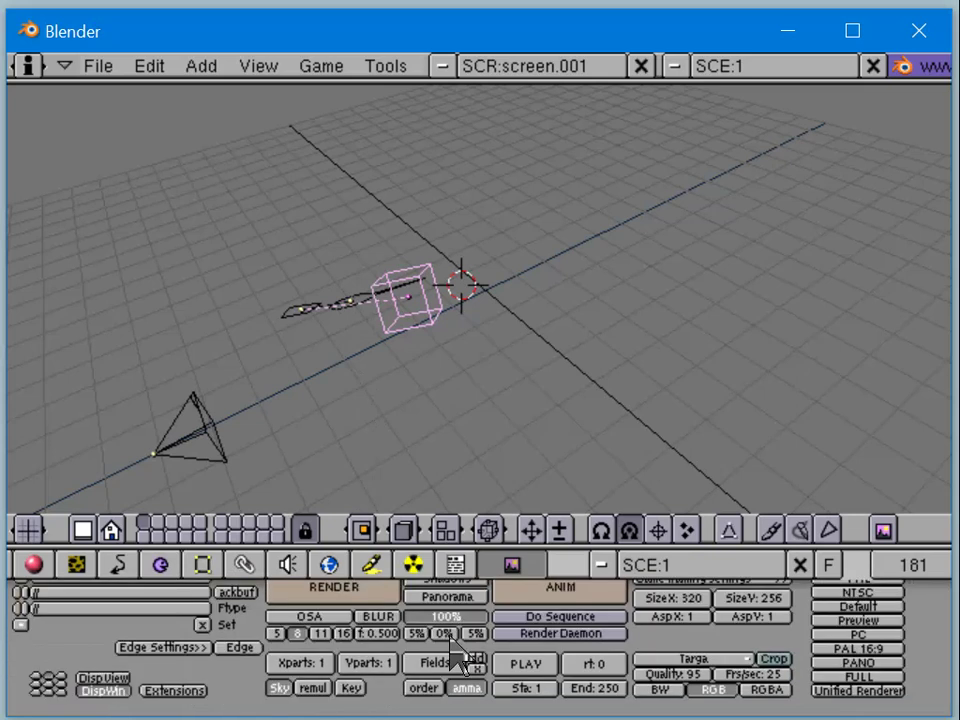
pyautogui.moveTo(447, 648); pyautogui.dragTo(453, 663, button='middle')
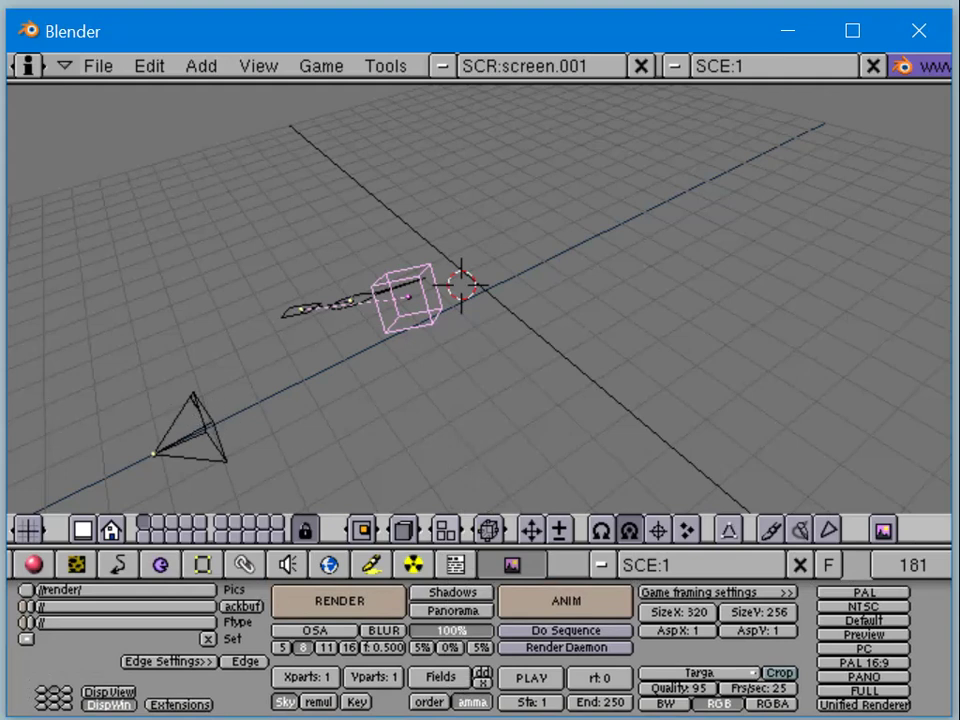
pyautogui.moveTo(0, 323); pyautogui.dragTo(0, 77)
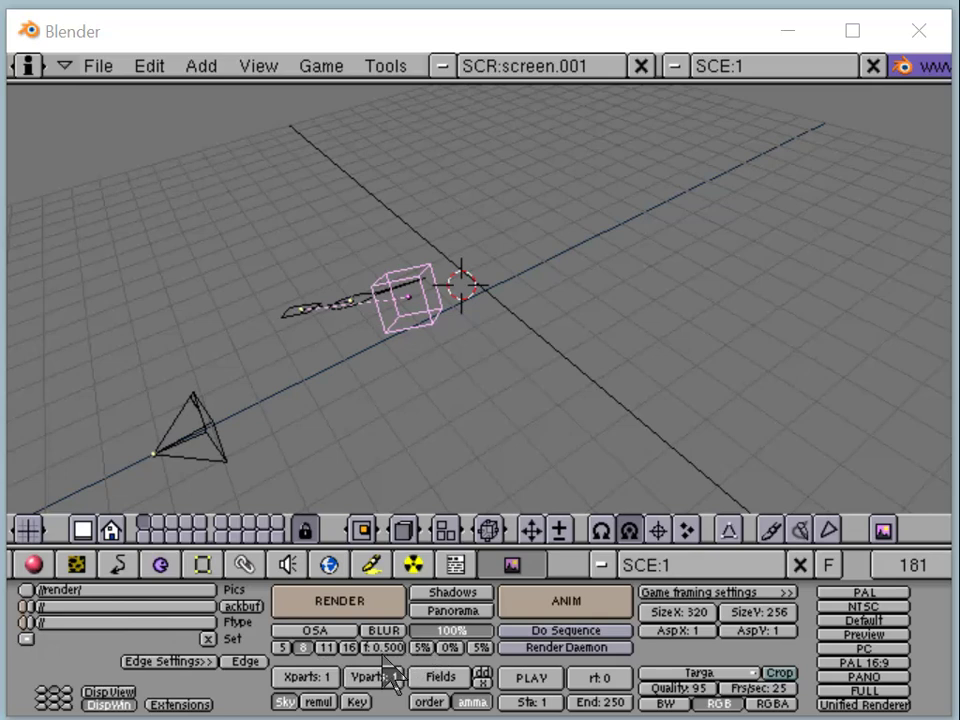
pyautogui.moveTo(393, 675); pyautogui.dragTo(338, 628, button='middle')
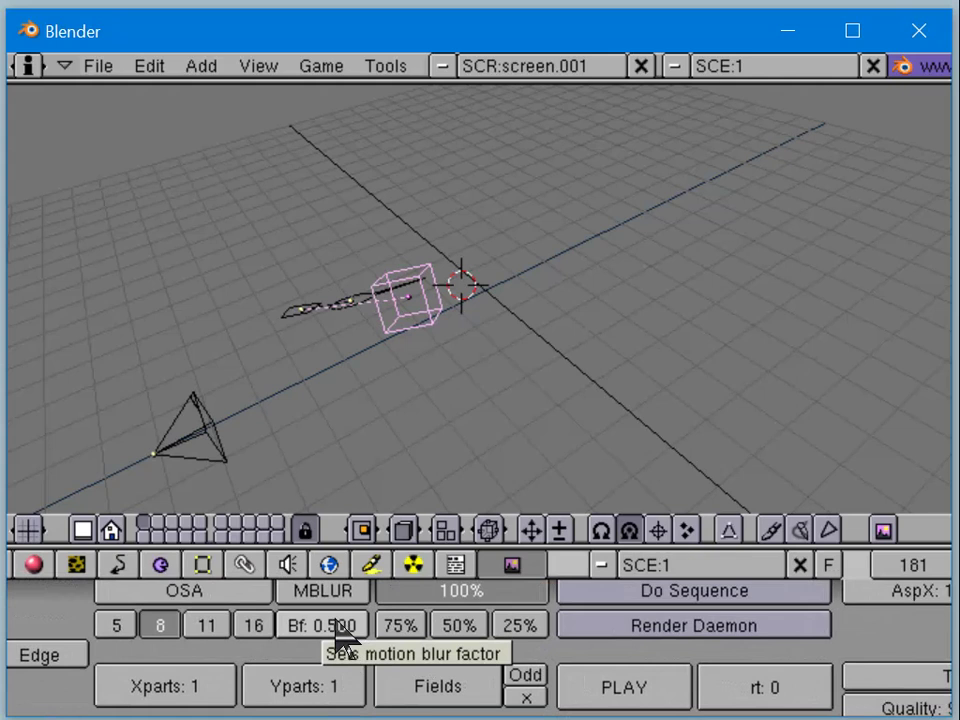
pyautogui.click(342, 634)
pyautogui.moveTo(342, 634)
pyautogui.mouseDown()
pyautogui.moveTo(394, 636)
pyautogui.moveTo(311, 643)
pyautogui.moveTo(377, 636)
pyautogui.moveTo(326, 636)
pyautogui.moveTo(356, 634)
pyautogui.mouseUp()
pyautogui.keyDown('ctrl'); pyautogui.scroll(3, 365, 632); pyautogui.keyUp('ctrl')
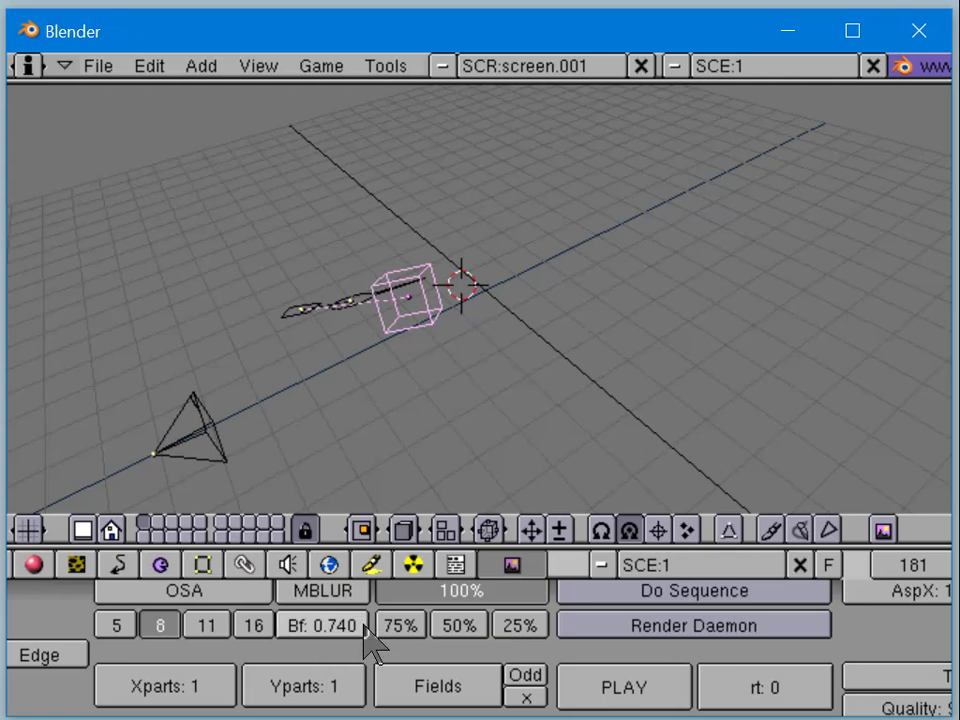
pyautogui.keyDown('ctrl'); pyautogui.scroll(1, 365, 632); pyautogui.keyUp('ctrl')
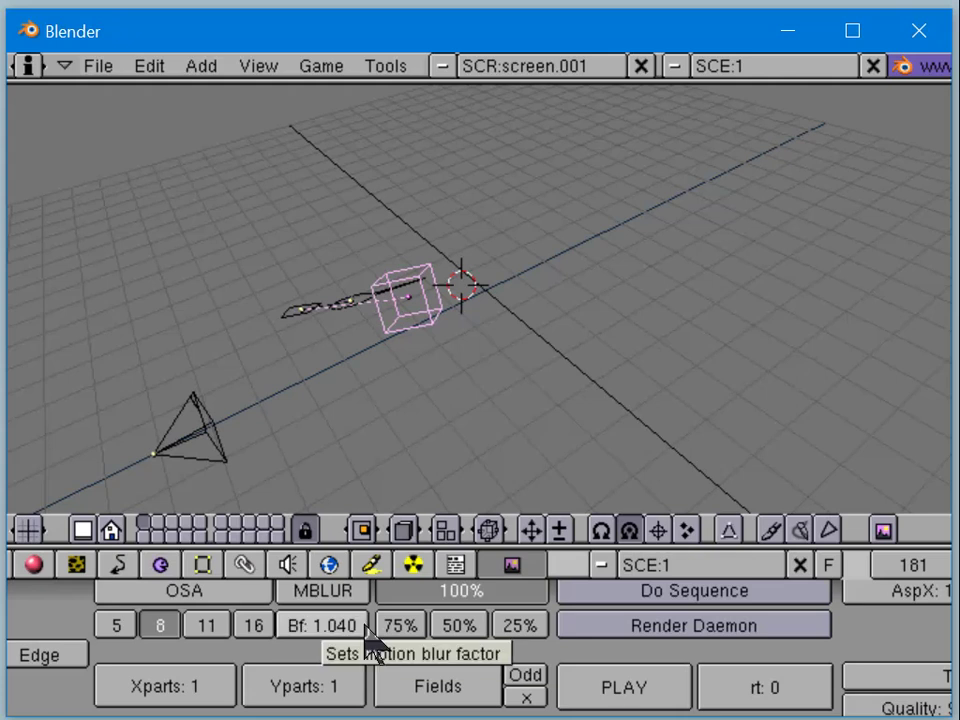
# Step: Step the motion blur factor down, then set it exactly to 0.120
pyautogui.click(285, 625)
pyautogui.click(285, 625)
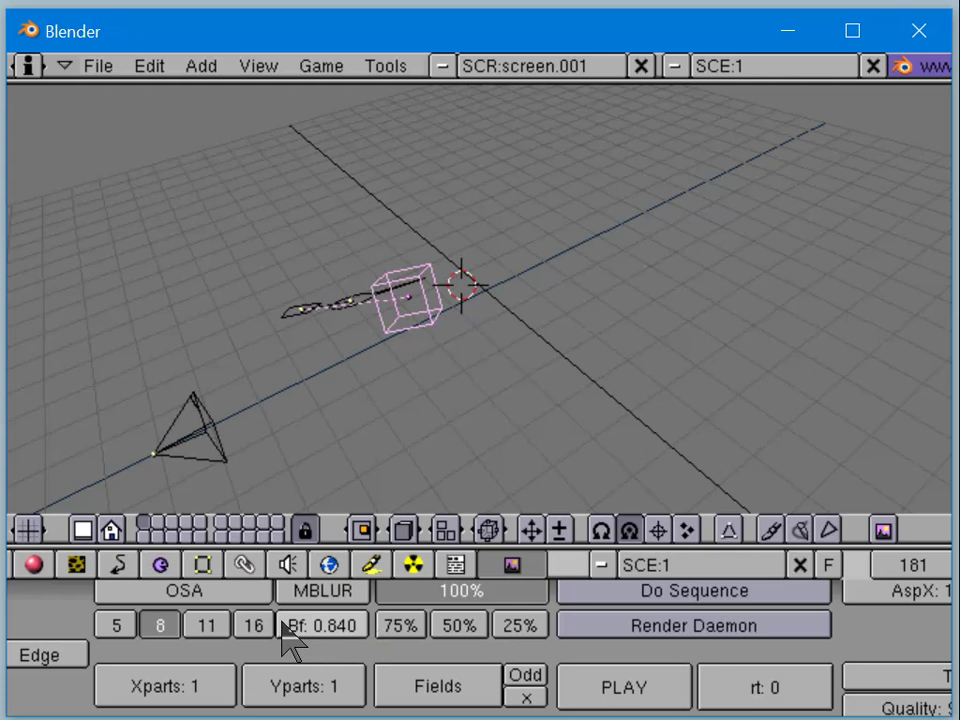
pyautogui.click(285, 625)
pyautogui.click(285, 625)
pyautogui.click(285, 625)
pyautogui.click(319, 628)
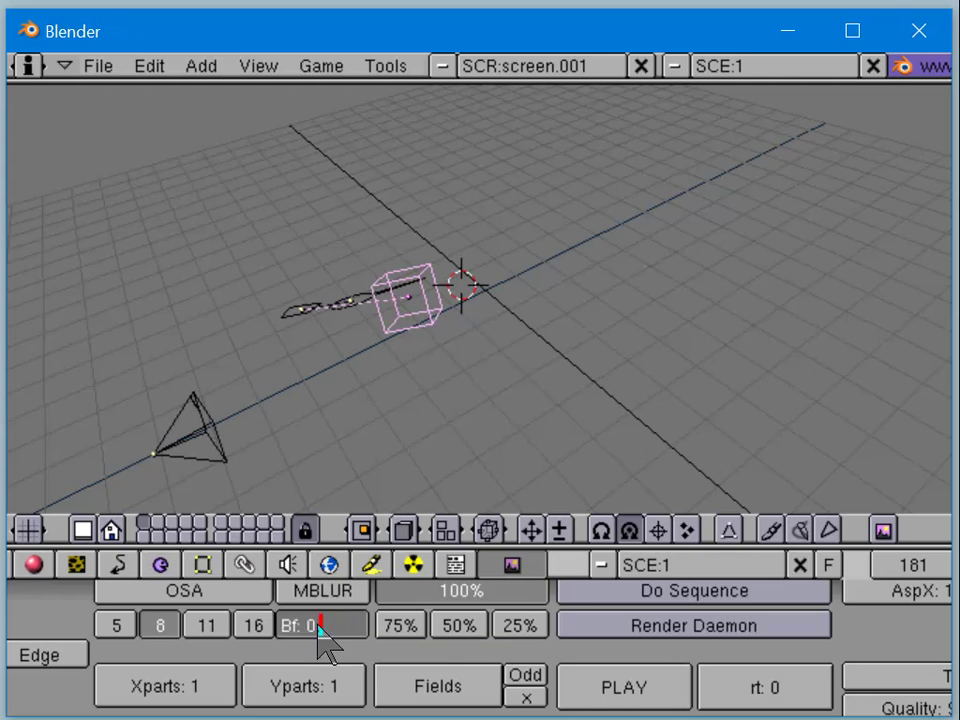
pyautogui.write('0.12')
pyautogui.press('Return')
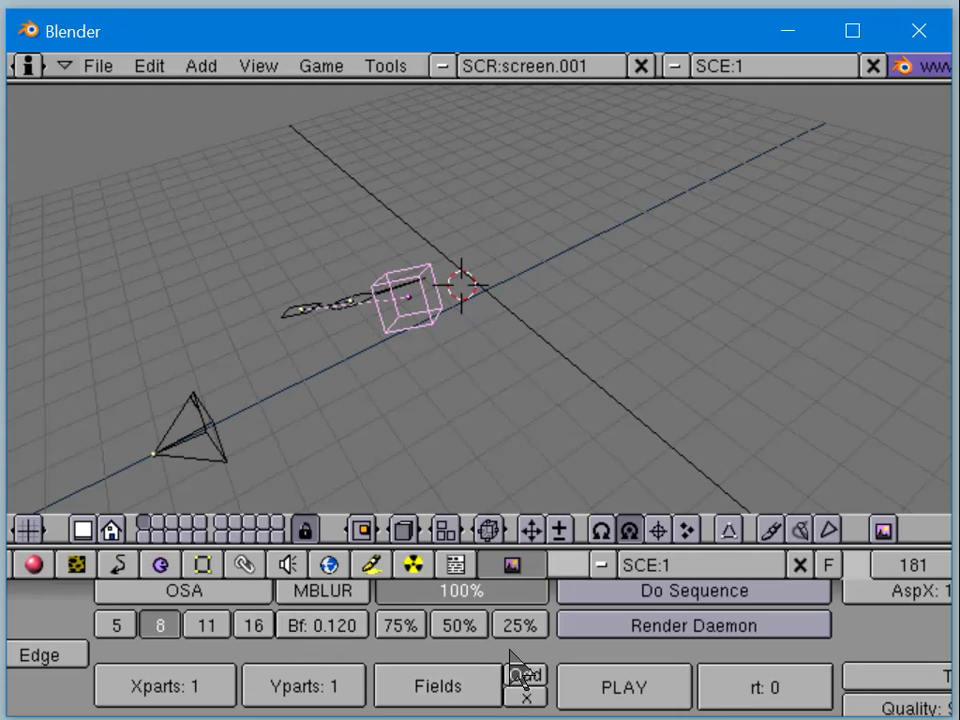
# Step: Fit the render settings in view and raise the Blender 2.79 window
pyautogui.moveTo(510, 649); pyautogui.dragTo(474, 664, button='middle')
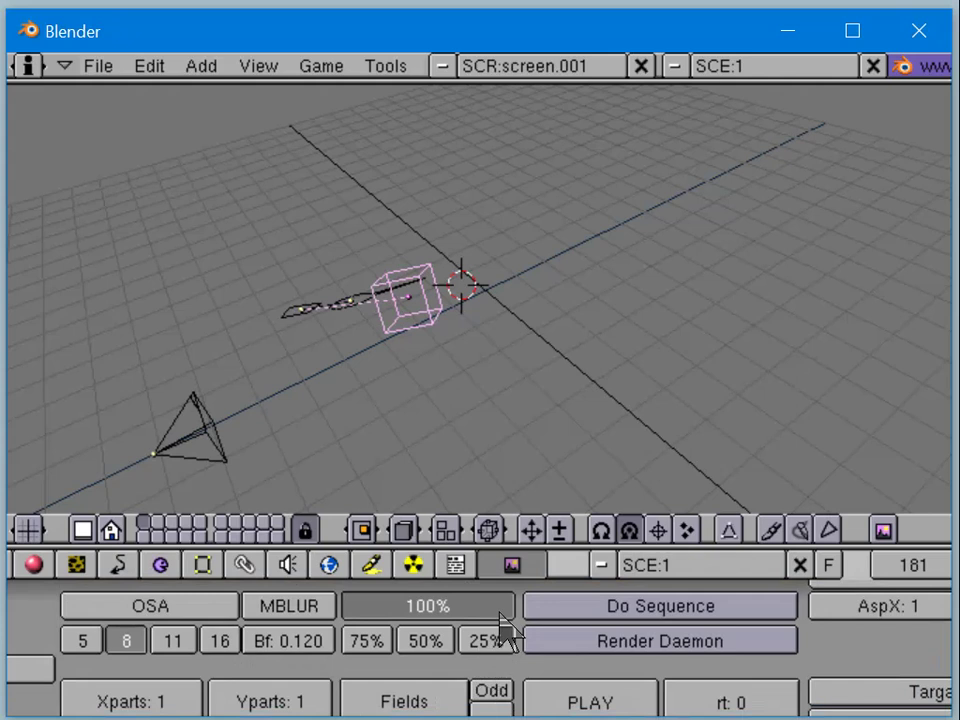
pyautogui.press('Home')
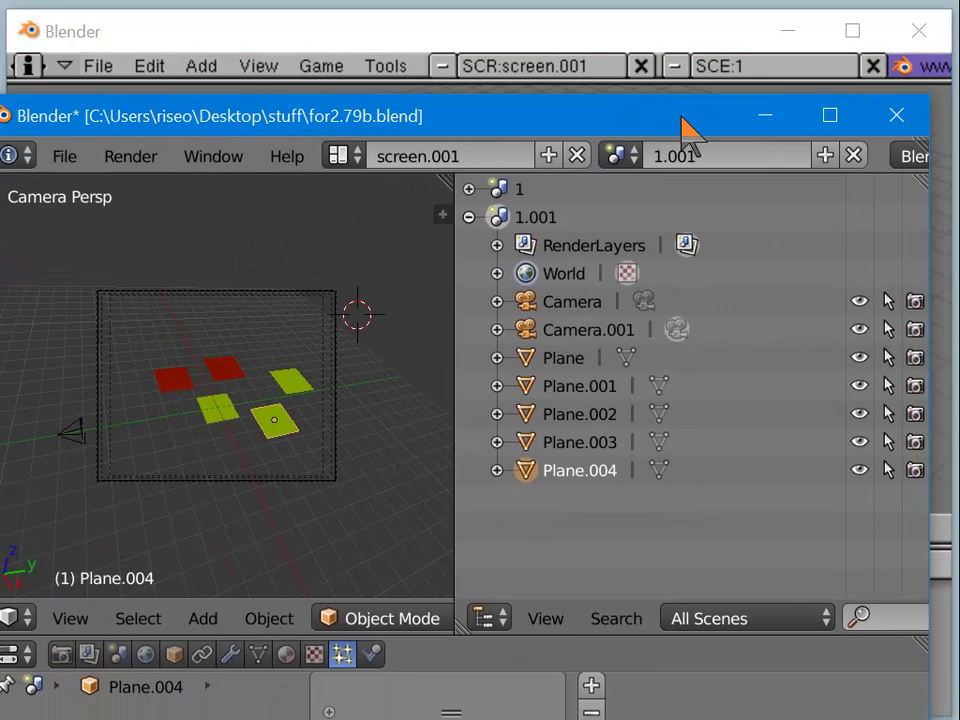
pyautogui.moveTo(677, 118); pyautogui.dragTo(714, 36)
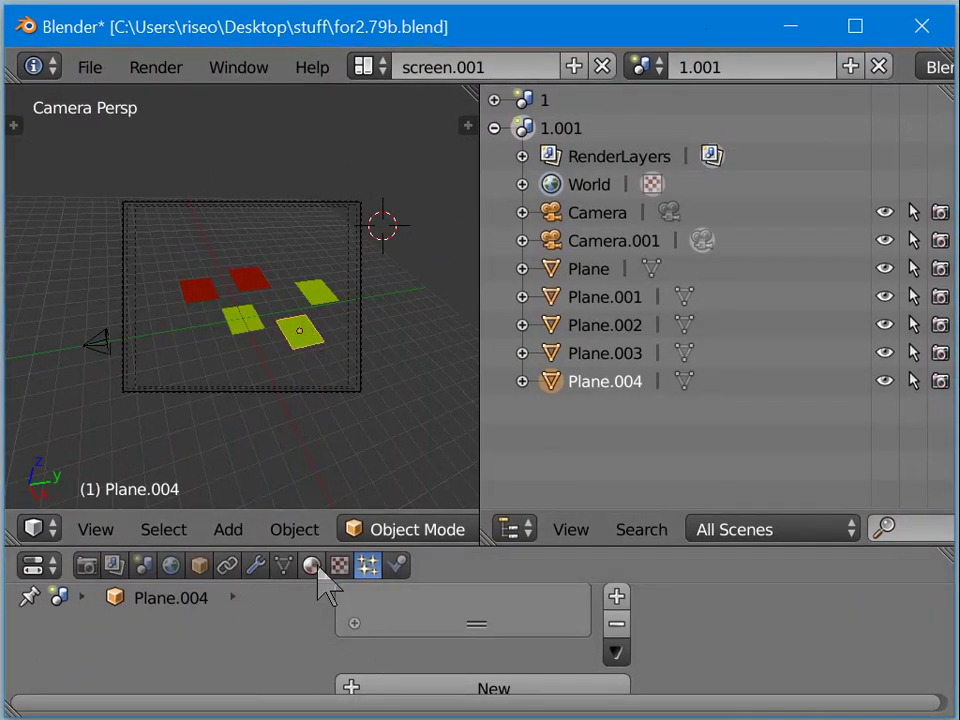
# Step: After glancing at Plane.004's data and object tabs, show scene 1.001's settings with Camera.001 active
pyautogui.click(284, 566)
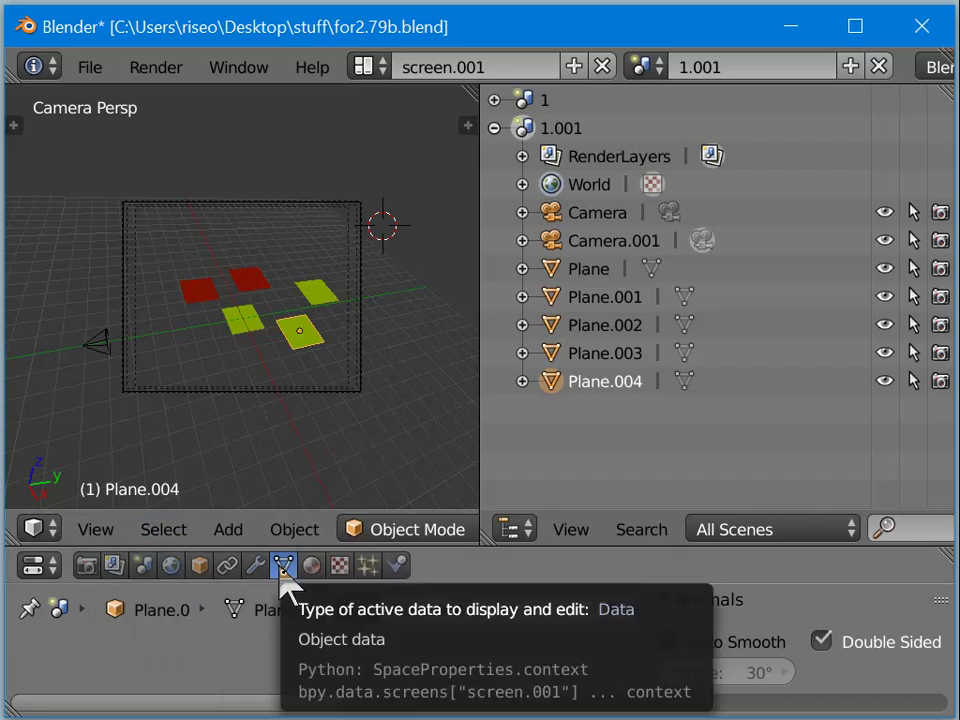
pyautogui.click(143, 566)
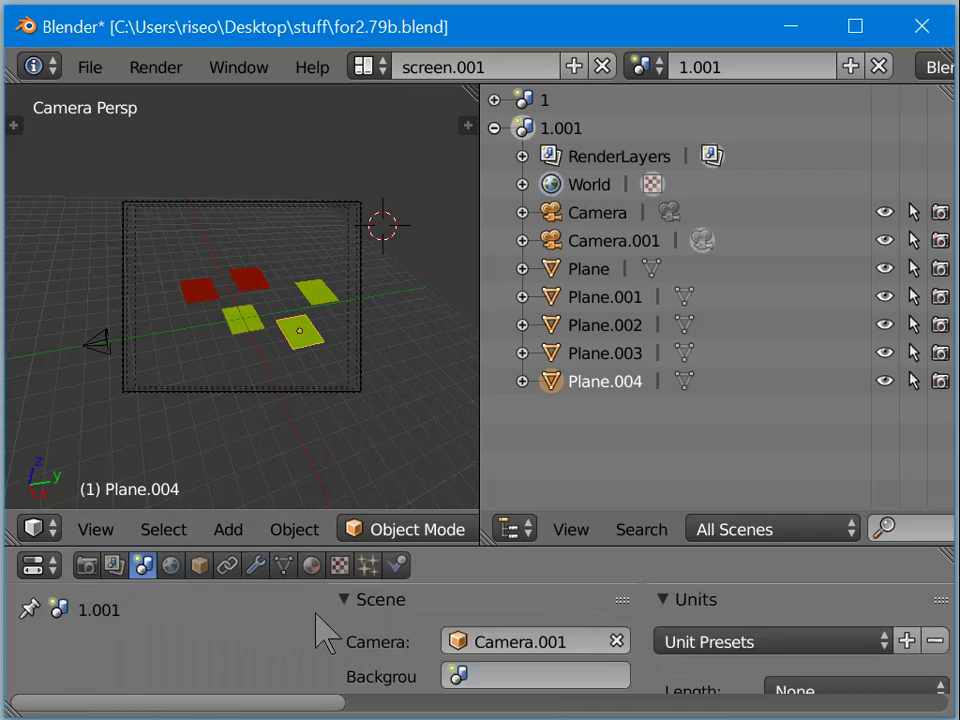
pyautogui.moveTo(320, 620); pyautogui.dragTo(208, 602, button='middle')
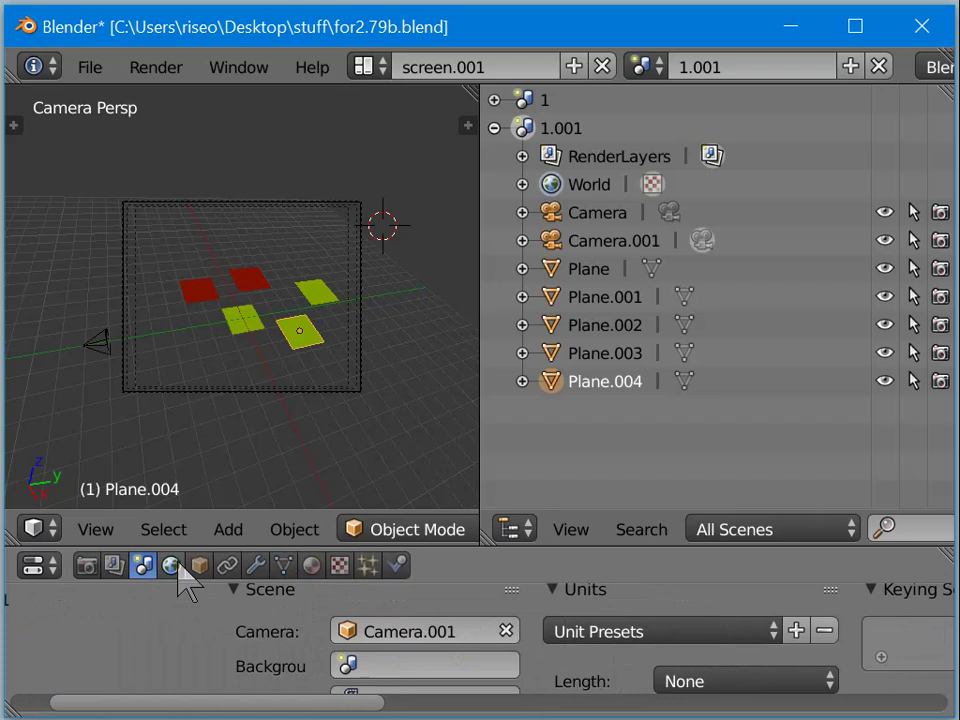
pyautogui.click(199, 566)
pyautogui.click(155, 567)
pyautogui.scroll(-2, 188, 640)
pyautogui.moveTo(189, 636)
pyautogui.mouseDown(button='middle')
pyautogui.moveTo(178, 700)
pyautogui.moveTo(169, 647)
pyautogui.moveTo(936, 633)
pyautogui.moveTo(780, 690)
pyautogui.moveTo(81, 613)
pyautogui.moveTo(144, 657)
pyautogui.moveTo(179, 656)
pyautogui.mouseUp(button='middle')
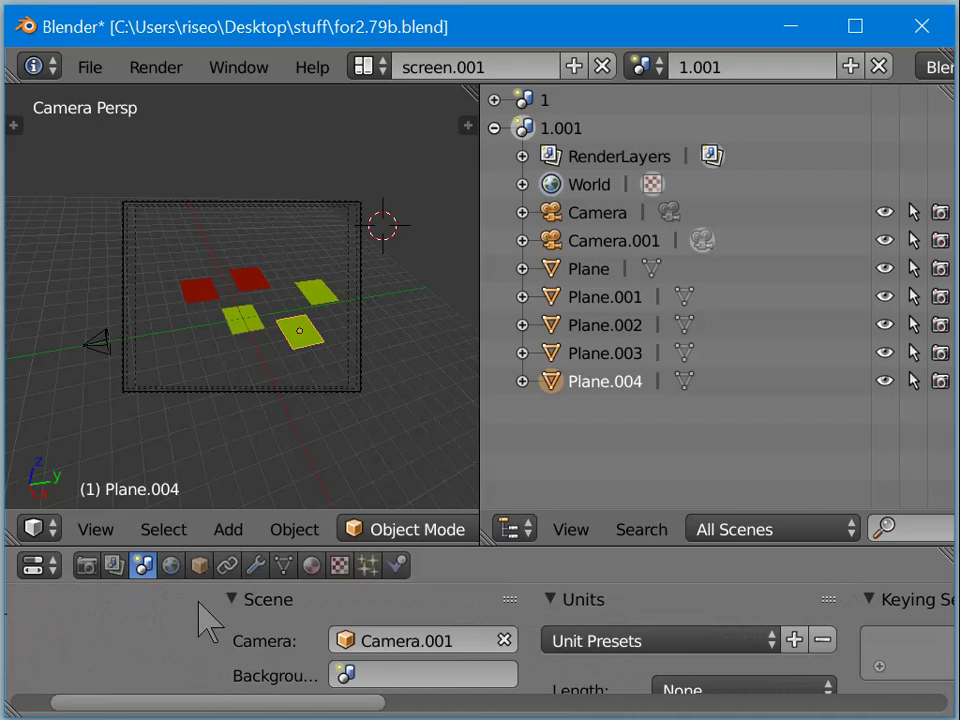
pyautogui.moveTo(255, 655); pyautogui.dragTo(203, 637, button='middle')
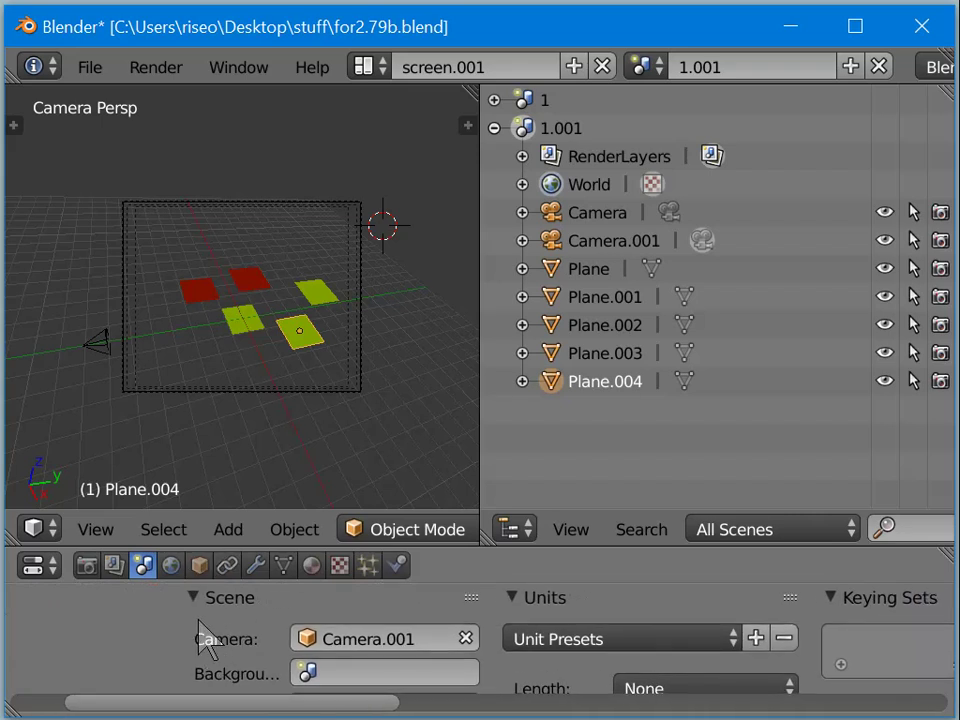
# Step: In the World tab, set the Environment Lighting energy to 0.090
pyautogui.click(170, 566)
pyautogui.keyDown('ctrl'); pyautogui.scroll(-8, 640, 640); pyautogui.keyUp('ctrl')
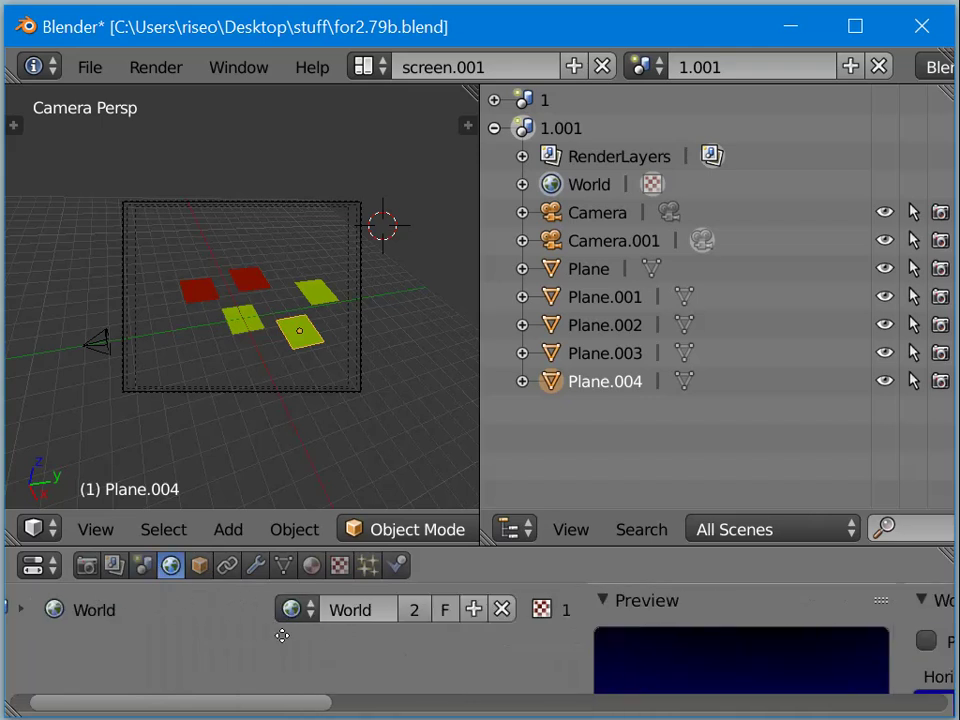
pyautogui.moveTo(890, 645); pyautogui.dragTo(535, 650, button='middle')
pyautogui.keyDown('ctrl'); pyautogui.scroll(-5, 574, 643); pyautogui.keyUp('ctrl')
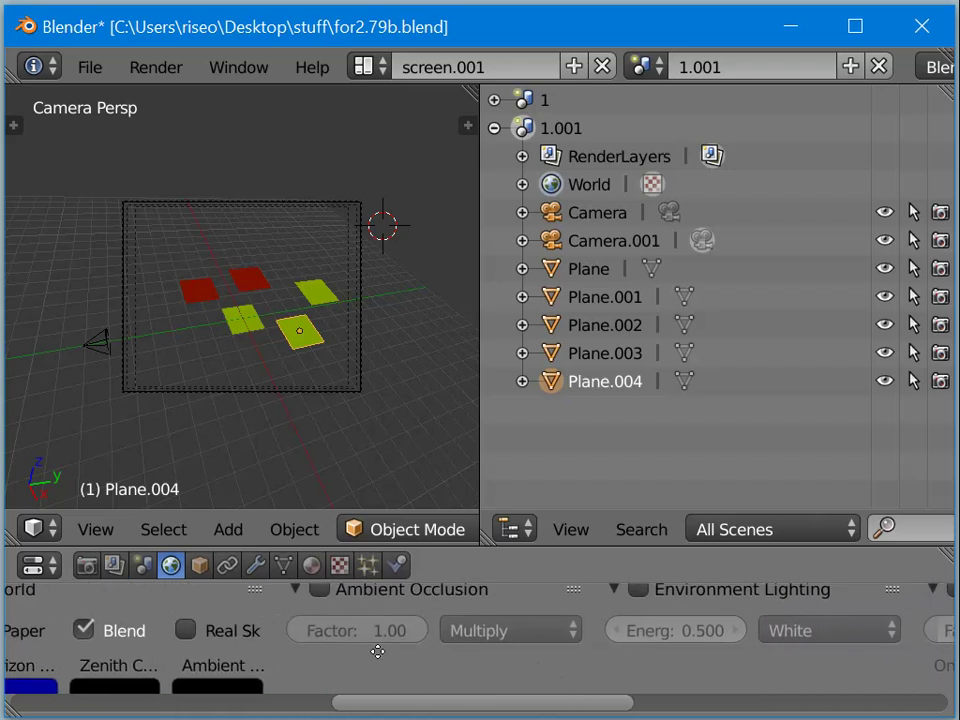
pyautogui.moveTo(602, 669); pyautogui.dragTo(444, 664, button='middle')
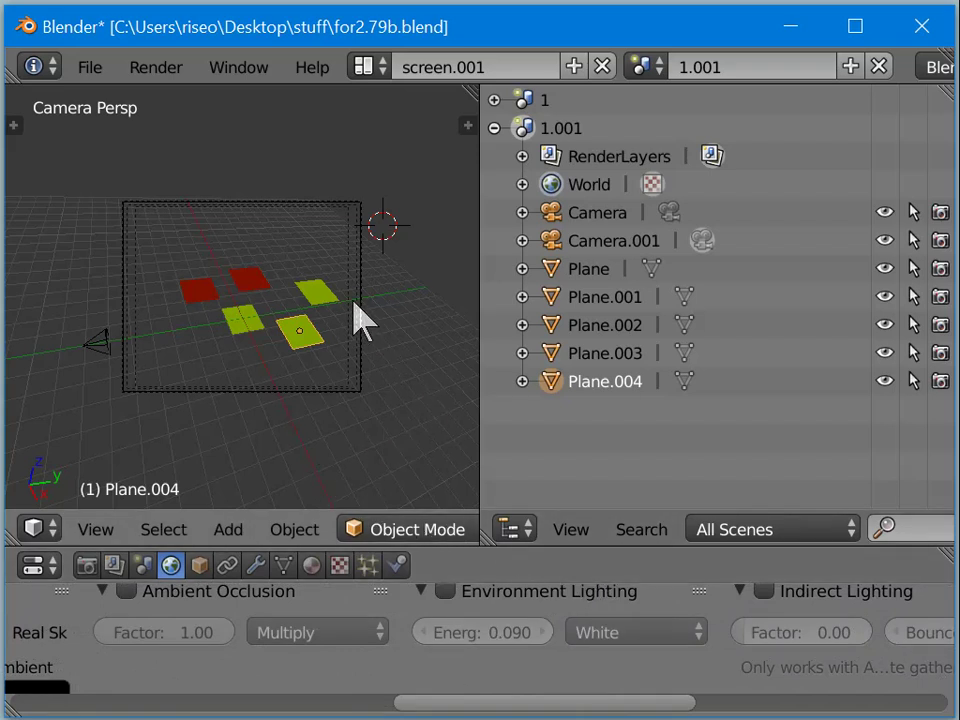
pyautogui.moveTo(341, 322); pyautogui.dragTo(120, 317, button='middle')
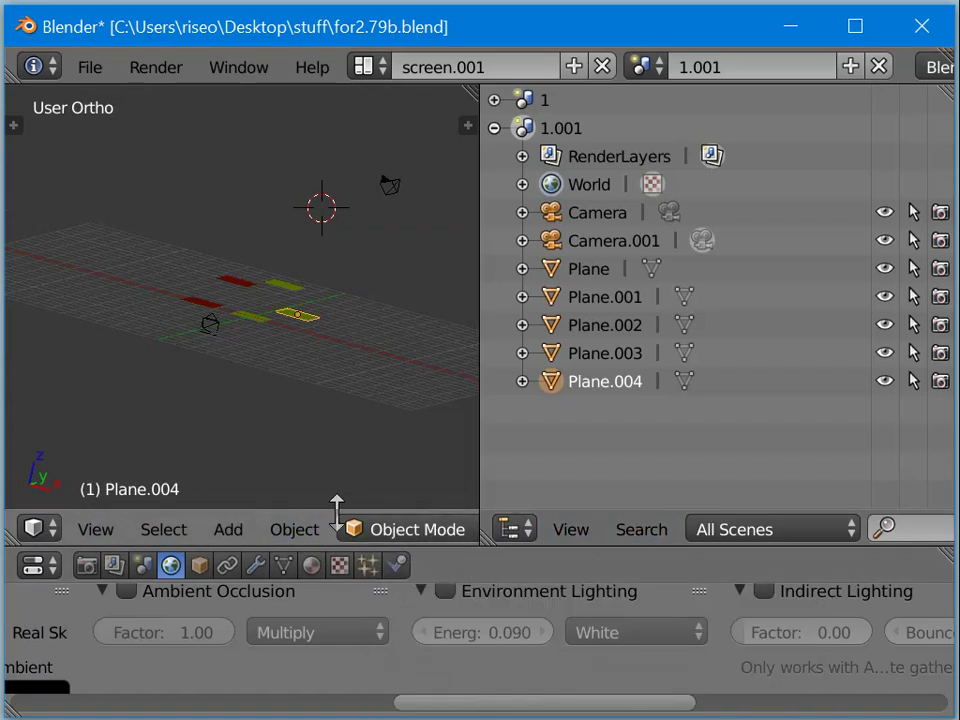
# Step: Switch to the scene named 1 from the scene list
pyautogui.hscroll(5, 320, 529)
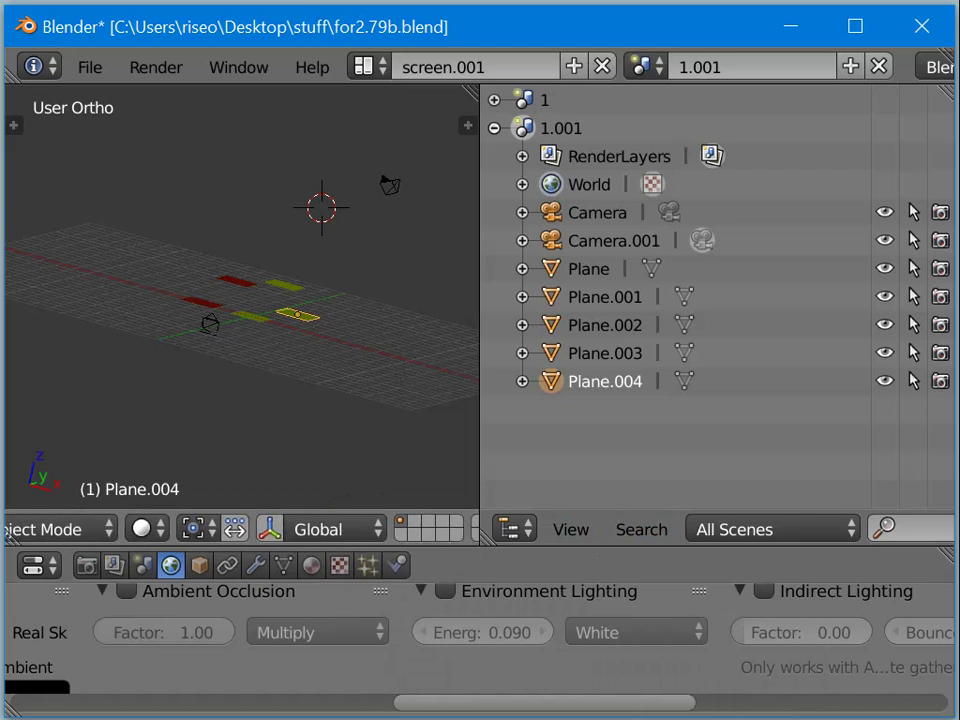
pyautogui.hscroll(7, 231, 523)
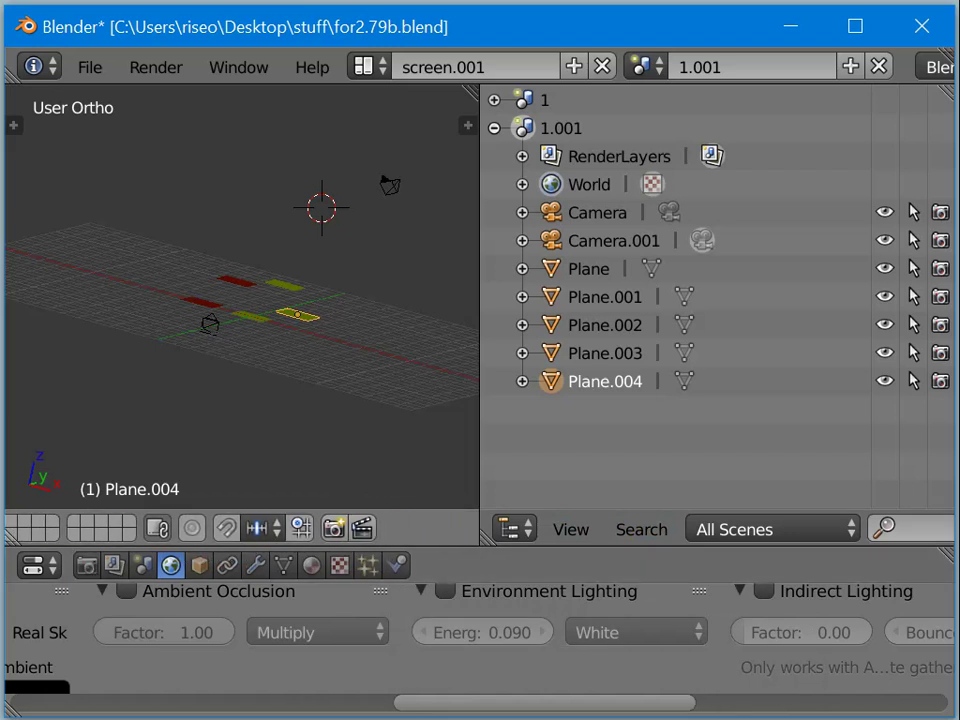
pyautogui.hscroll(-12, 240, 529)
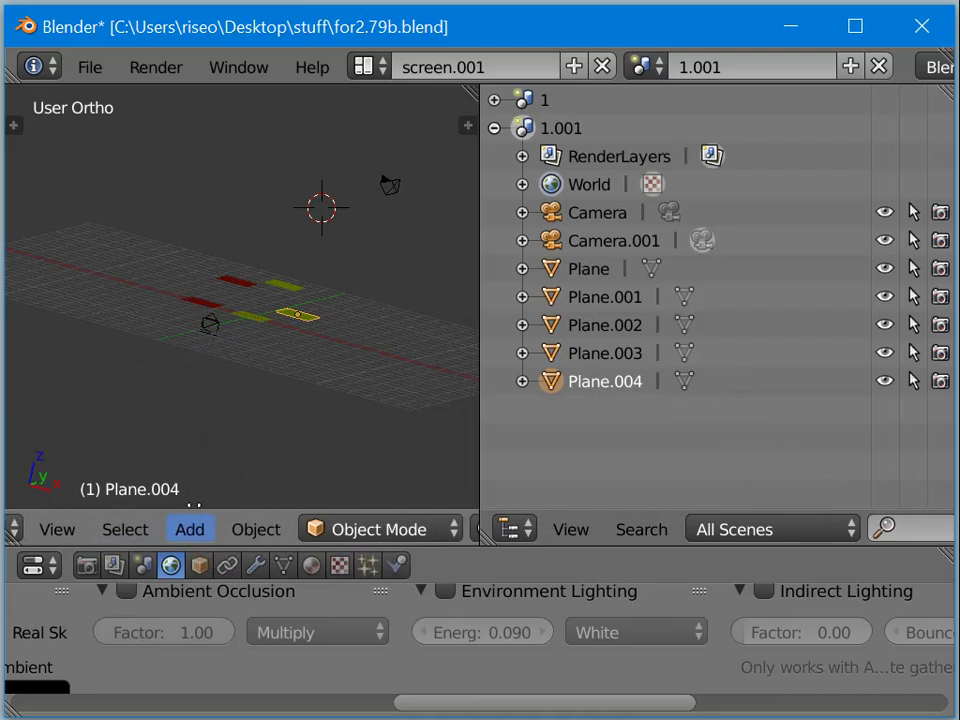
pyautogui.scroll(-5, 217, 525)
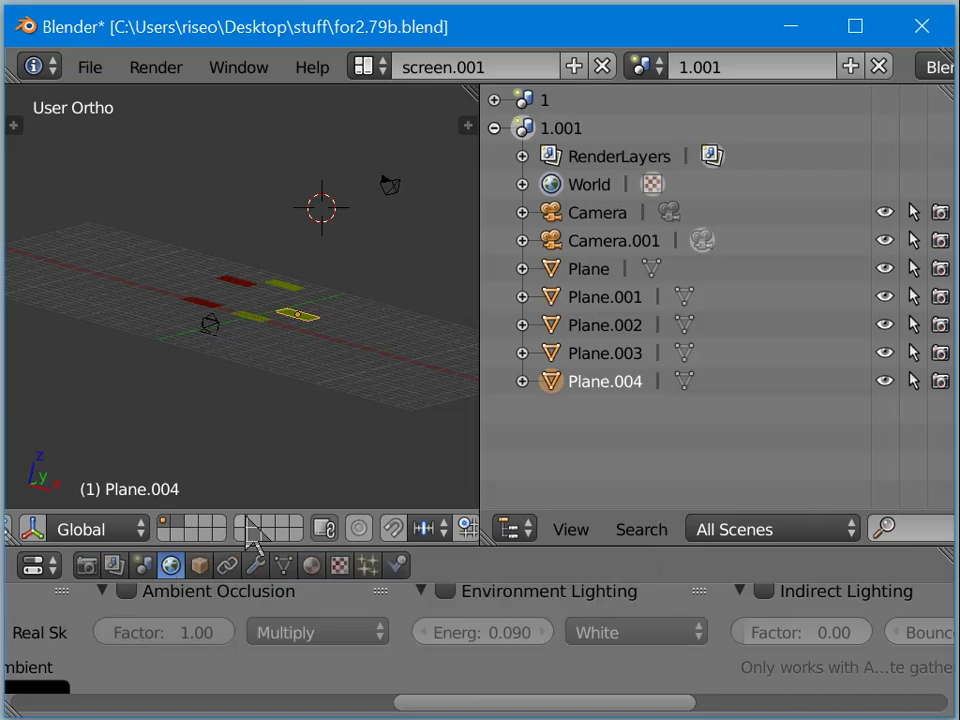
pyautogui.moveTo(368, 234)
pyautogui.mouseDown(button='middle')
pyautogui.moveTo(343, 251)
pyautogui.moveTo(356, 243)
pyautogui.moveTo(379, 254)
pyautogui.mouseUp(button='middle')
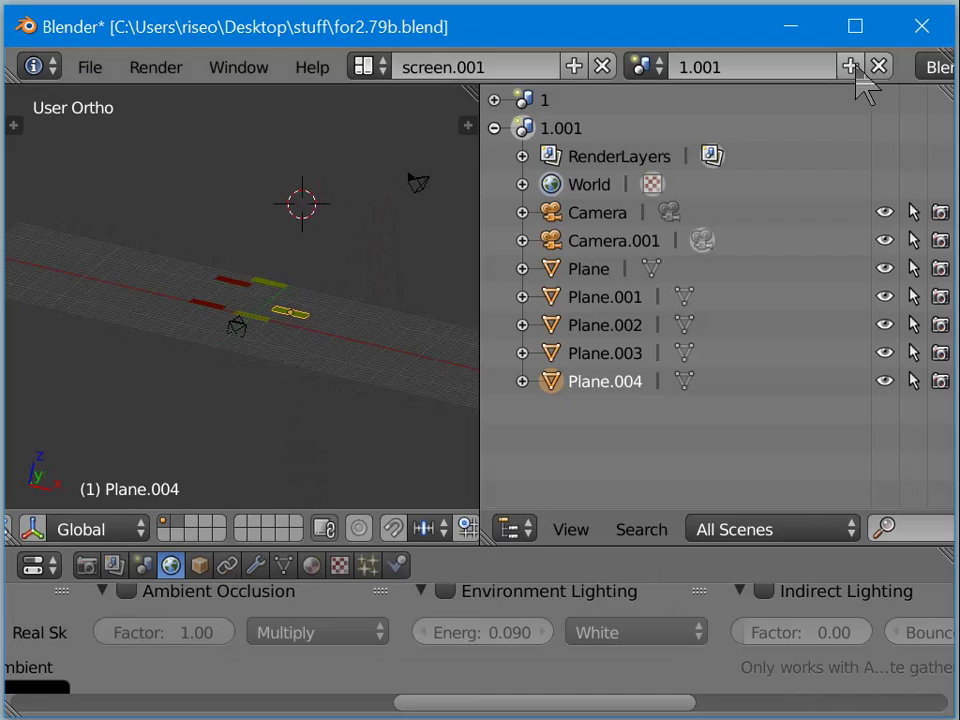
pyautogui.click(634, 68)
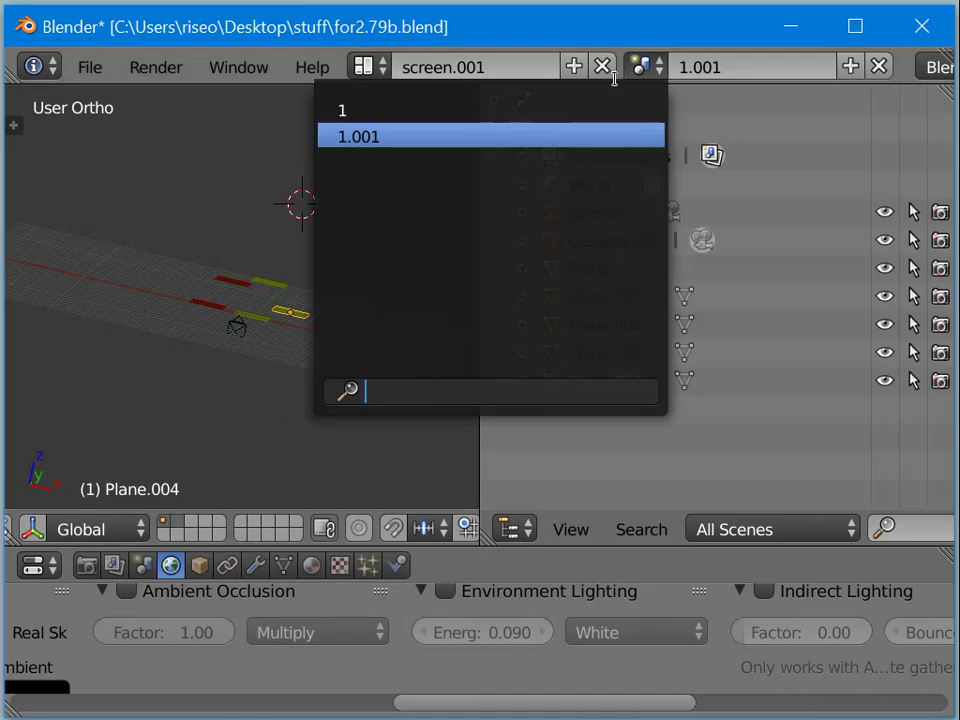
pyautogui.click(589, 111)
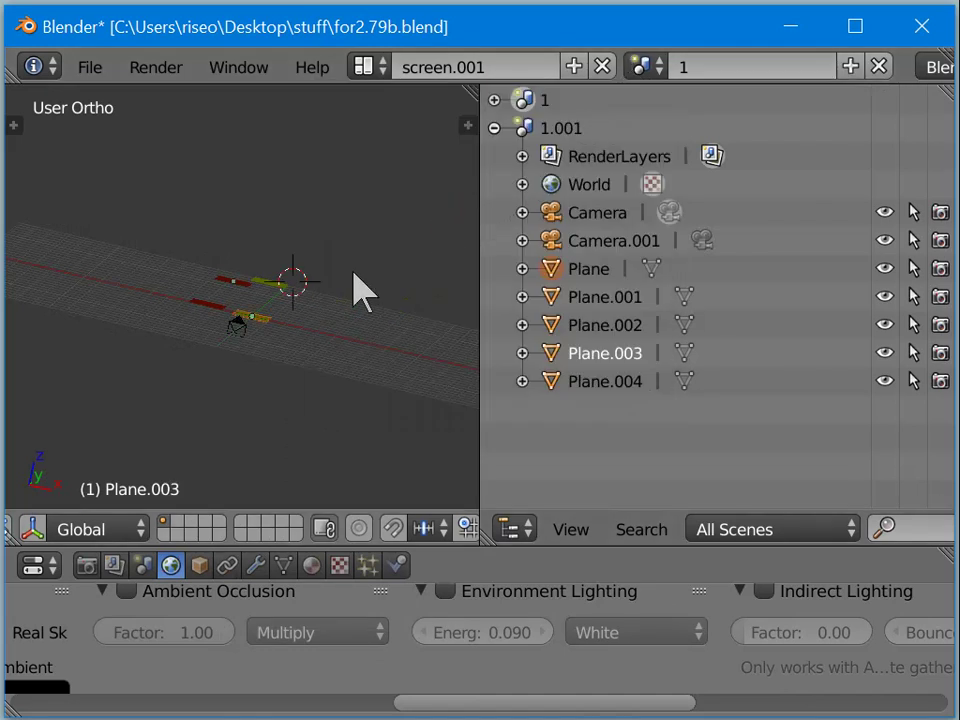
pyautogui.moveTo(370, 325)
pyautogui.mouseDown(button='middle')
pyautogui.moveTo(456, 293)
pyautogui.moveTo(321, 336)
pyautogui.moveTo(321, 321)
pyautogui.moveTo(261, 285)
pyautogui.moveTo(246, 317)
pyautogui.moveTo(283, 388)
pyautogui.moveTo(290, 370)
pyautogui.mouseUp(button='middle')
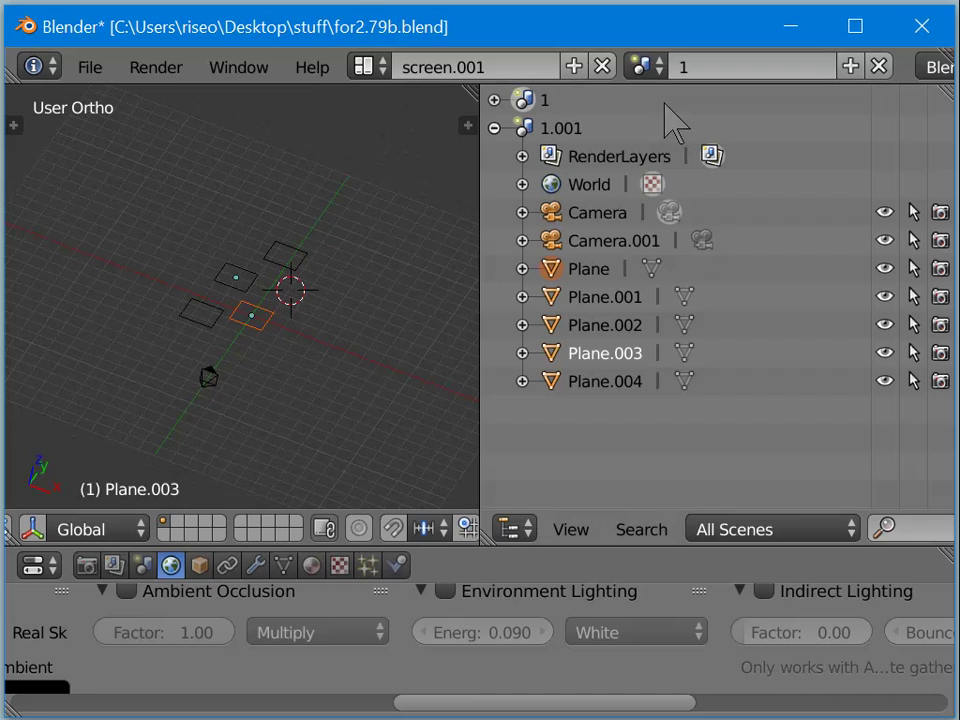
# Step: Switch back to scene 1.001 from the scene list
pyautogui.click(643, 66)
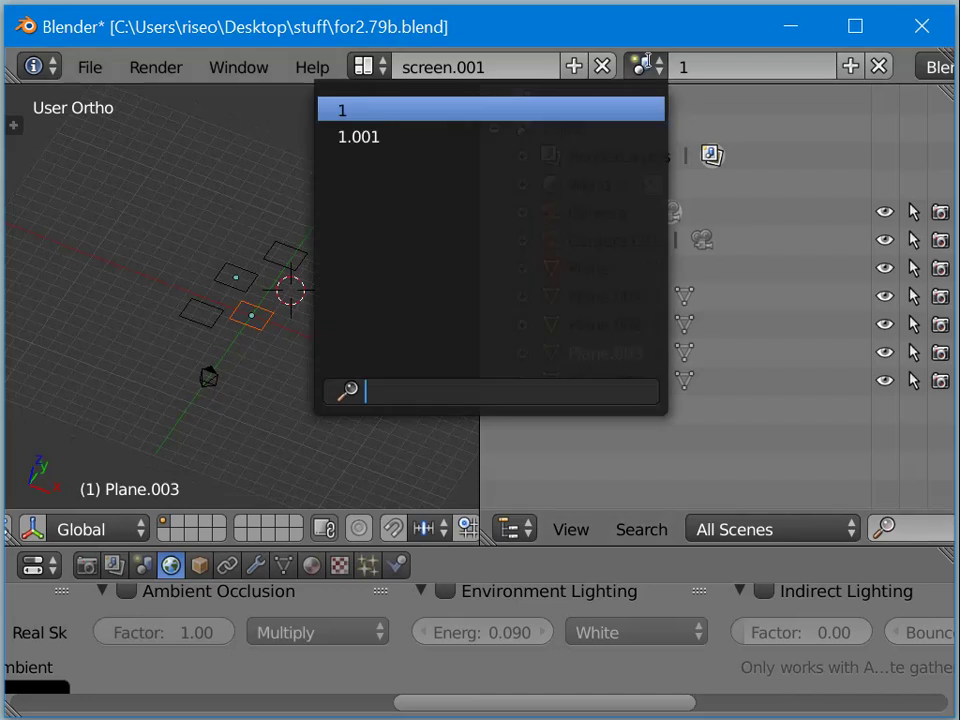
pyautogui.click(645, 66)
pyautogui.click(645, 66)
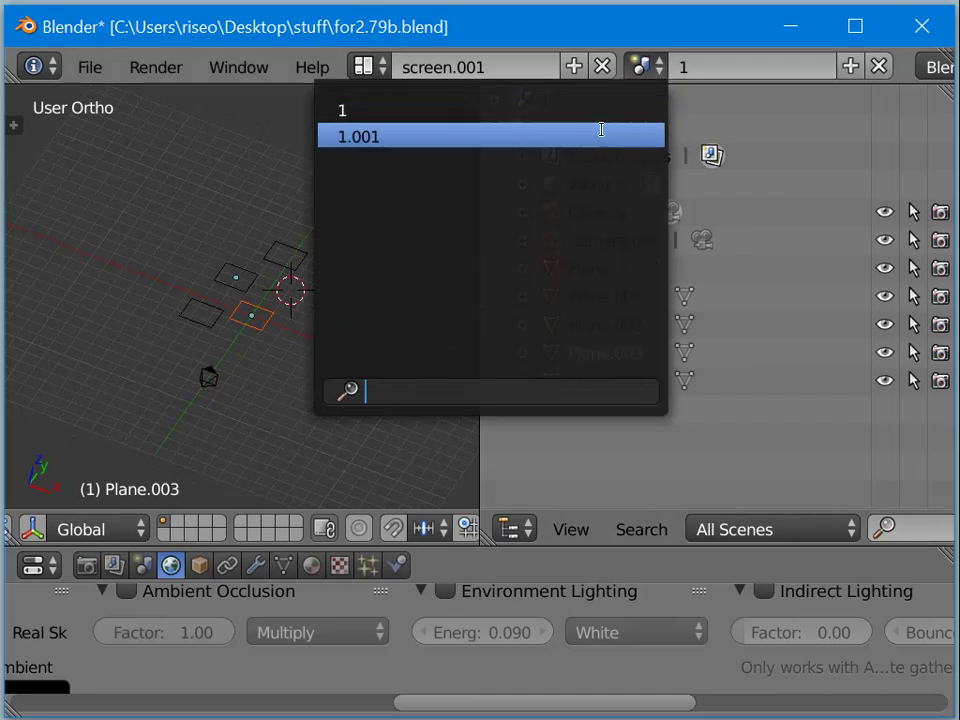
pyautogui.click(578, 138)
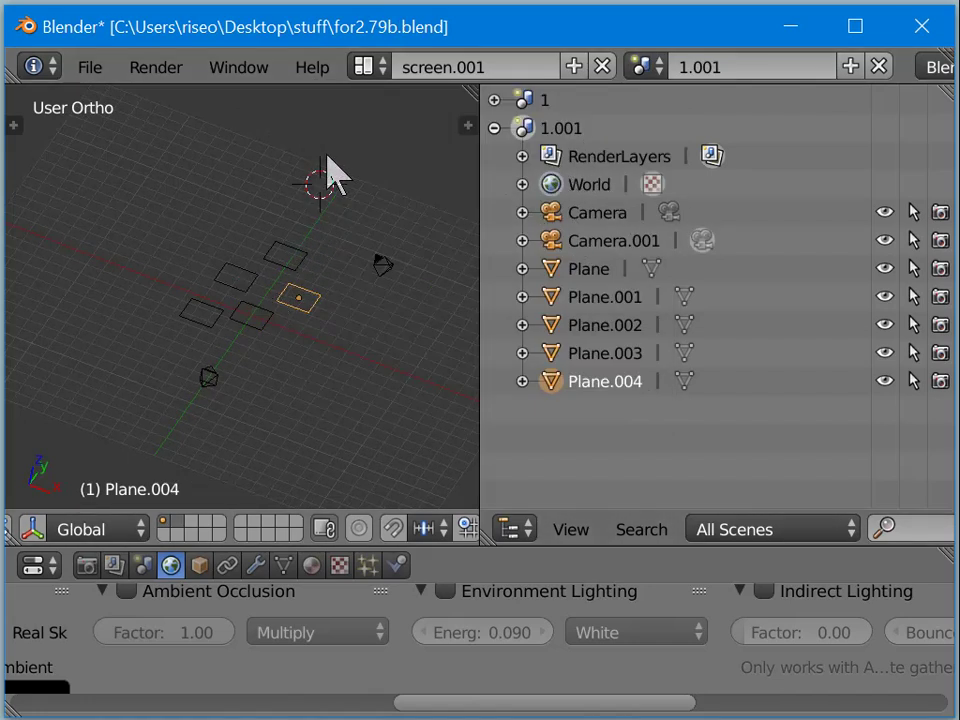
# Step: Add a Spot lamp to scene 1.001 with Shift+A
pyautogui.hotkey('shift', 's')
pyautogui.hotkey('shift', 'a')
pyautogui.moveTo(104, 172)
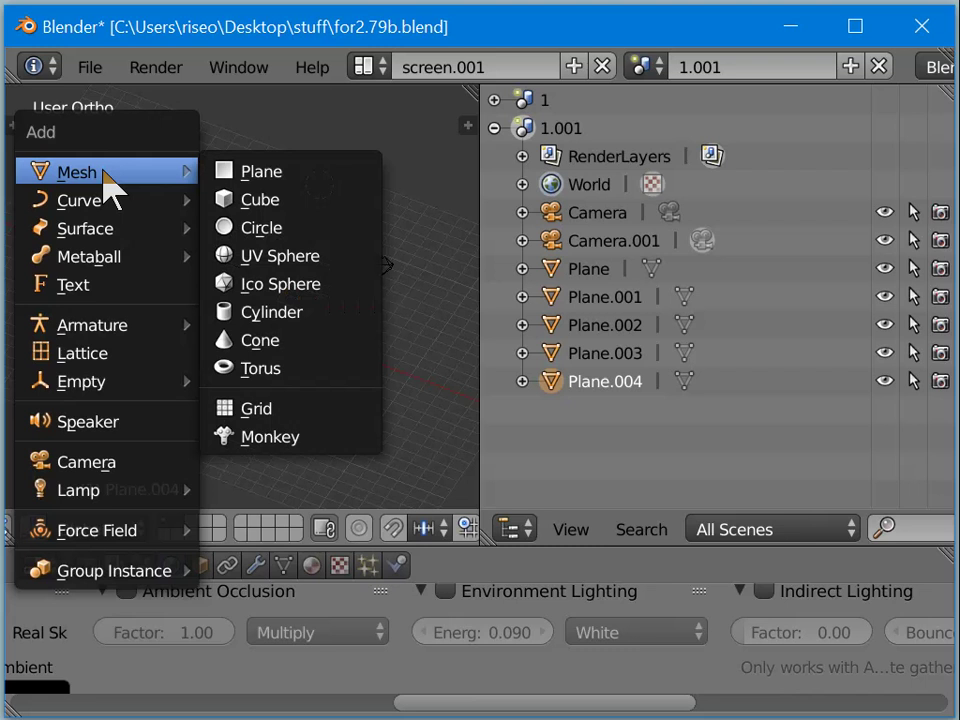
pyautogui.moveTo(108, 492)
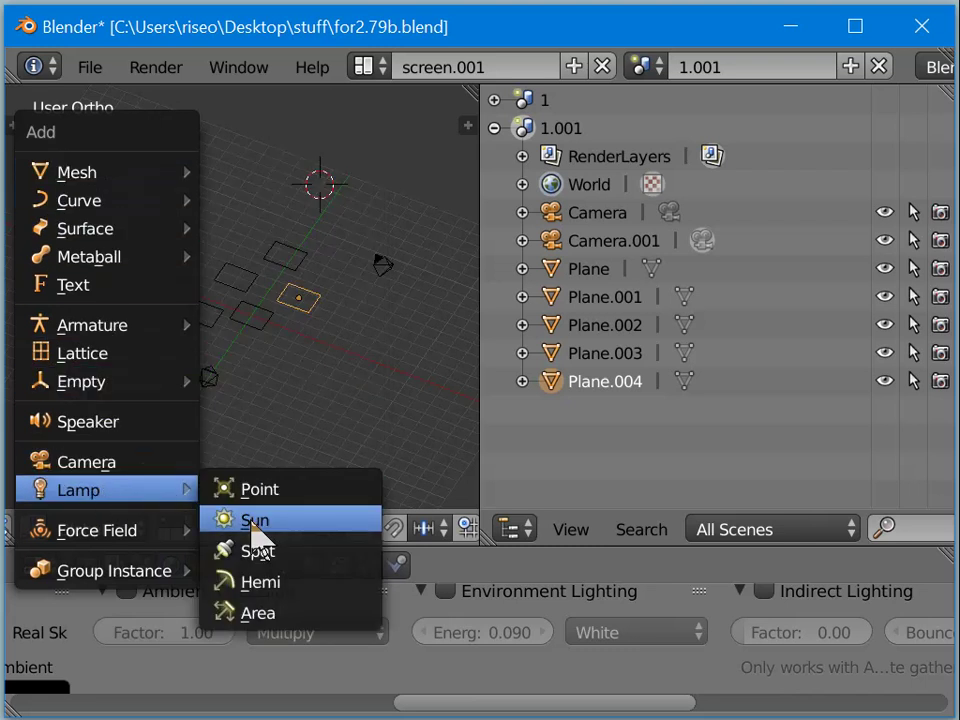
pyautogui.click(257, 553)
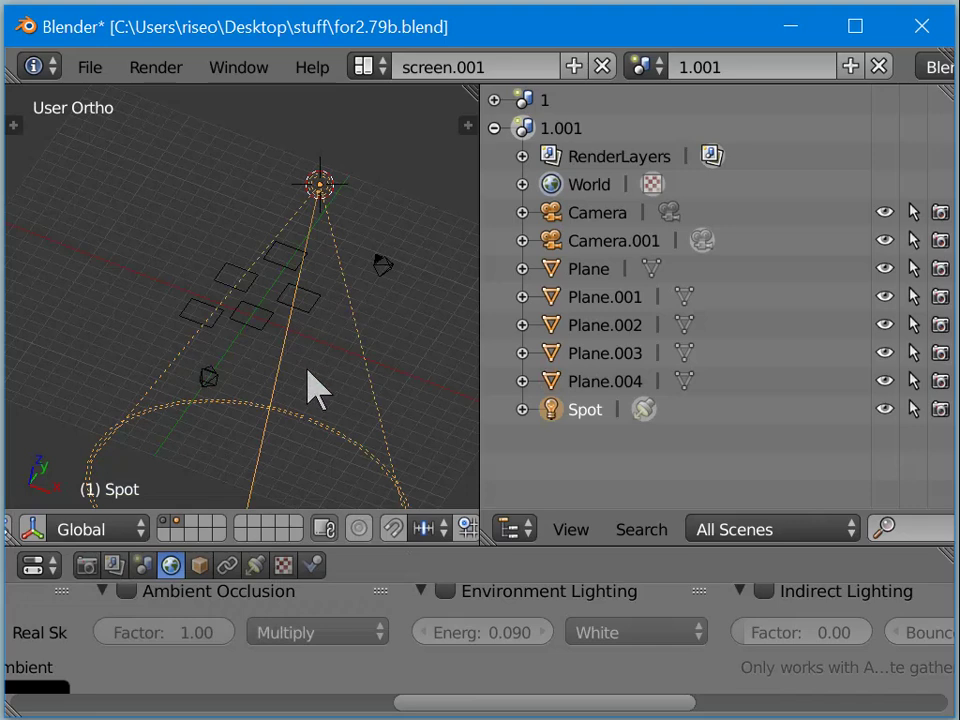
# Step: Rotate the spot lamp and move it high over the planes
pyautogui.press('r')
pyautogui.click(403, 252)
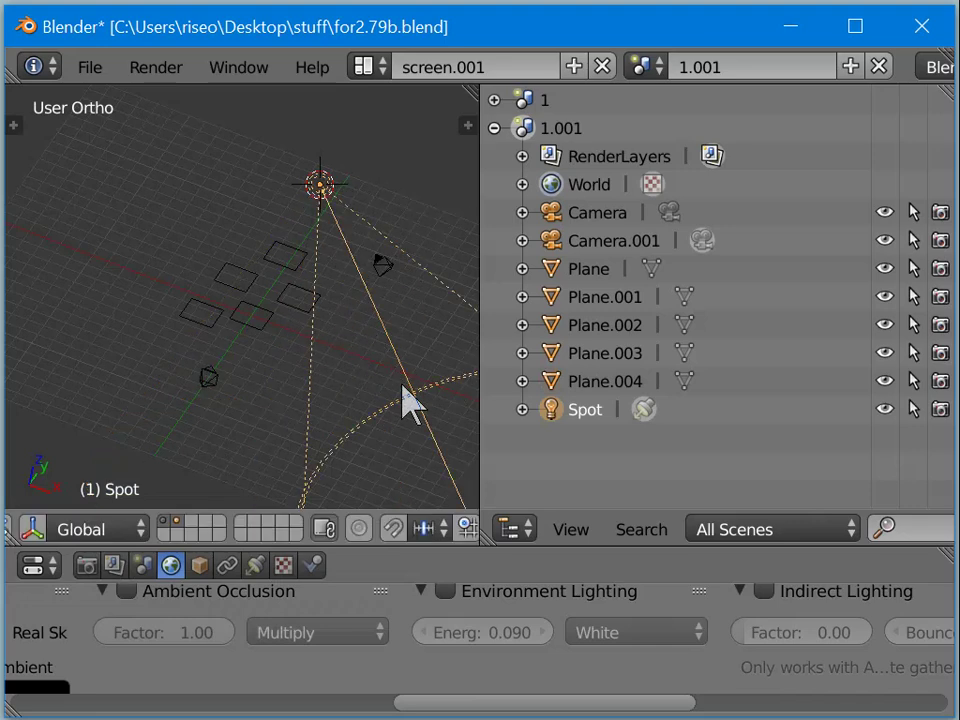
pyautogui.press('g')
pyautogui.click(92, 230)
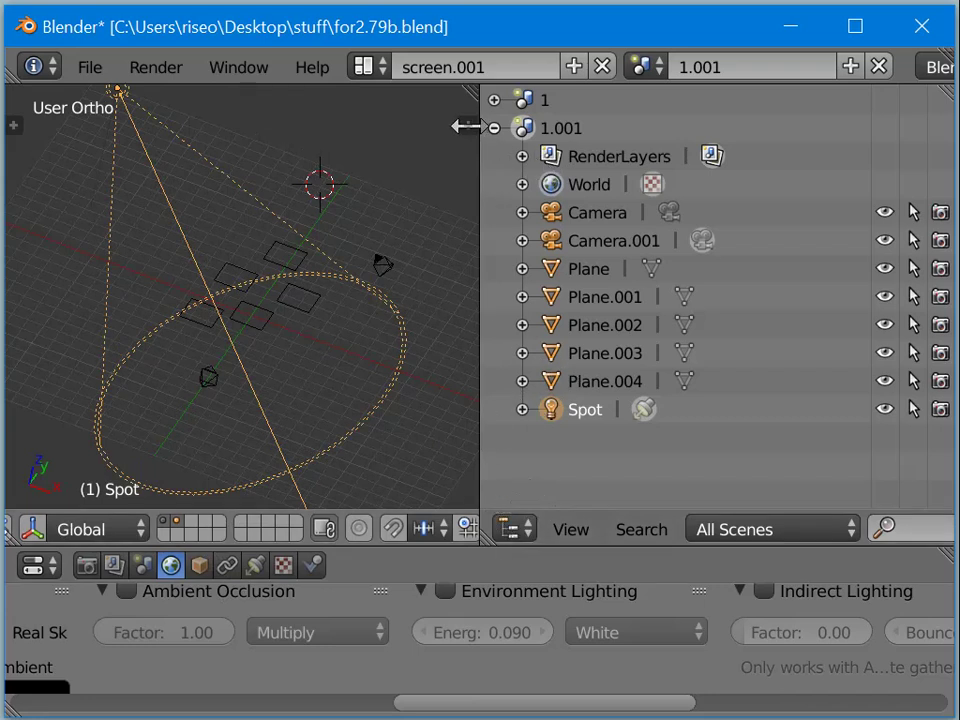
# Step: Show the Transform sidebar and keyframe the lamp's location at -11.8, 4.48, 8.60
pyautogui.press('n')
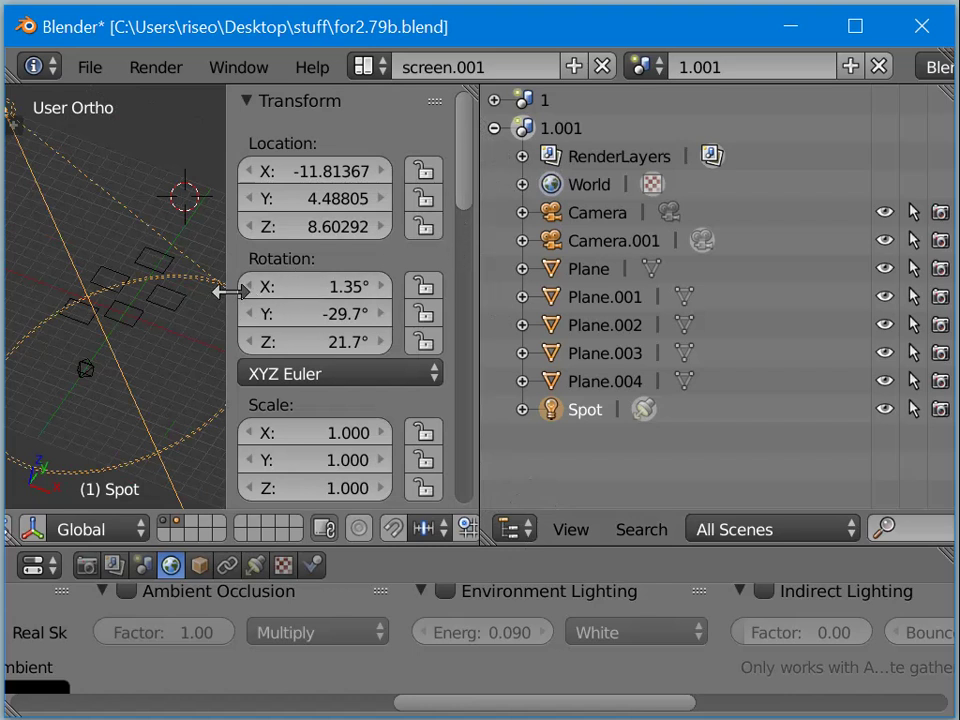
pyautogui.moveTo(231, 291); pyautogui.dragTo(318, 265)
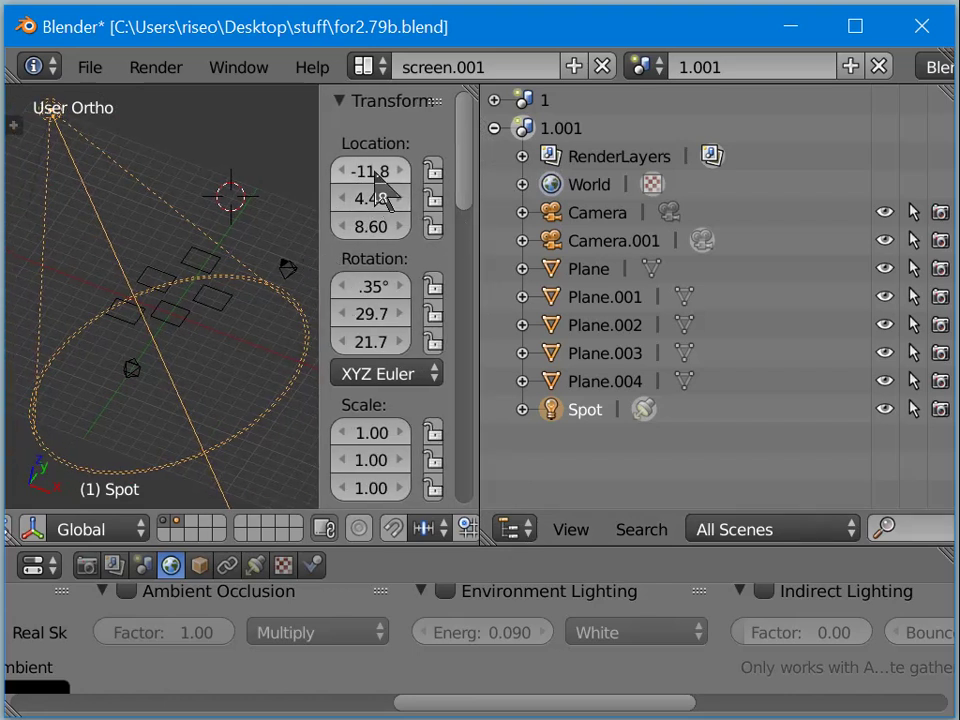
pyautogui.click(372, 171)
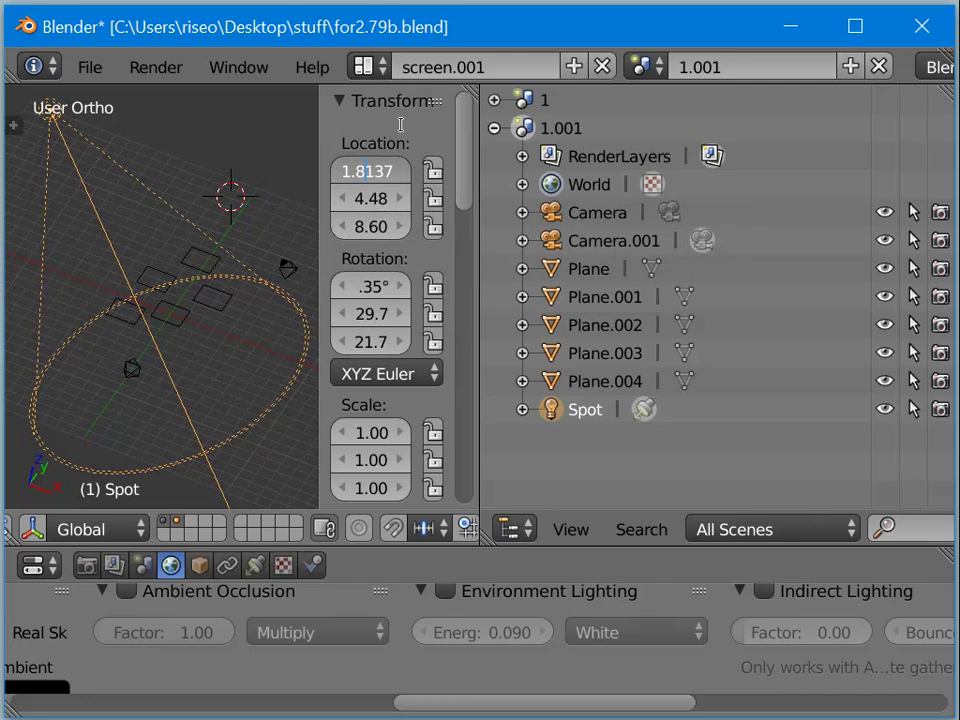
pyautogui.press('Return')
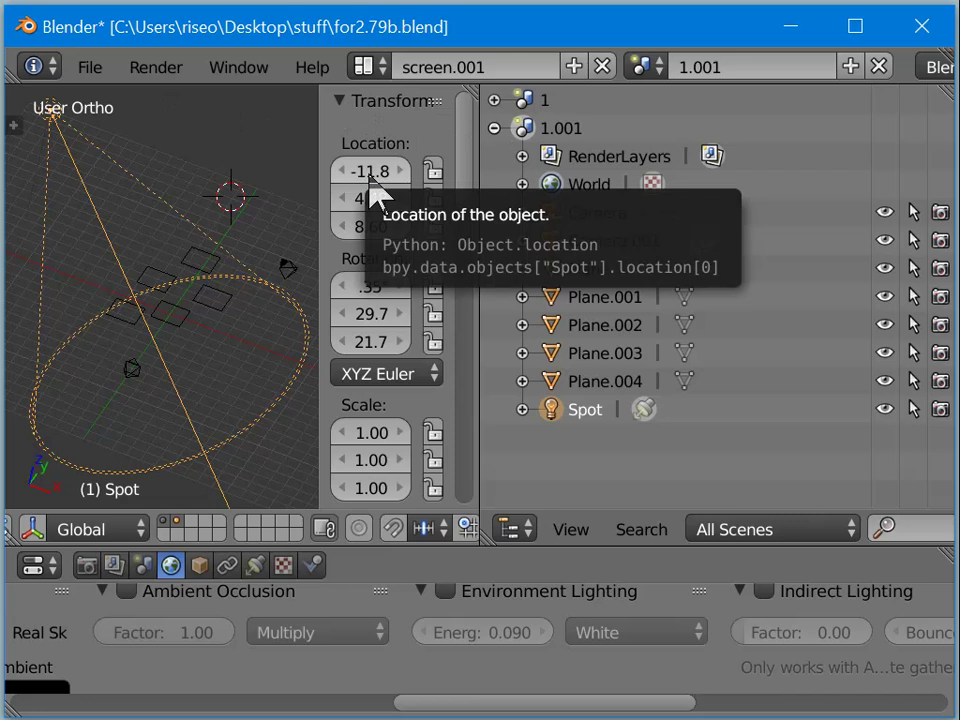
pyautogui.press('i')
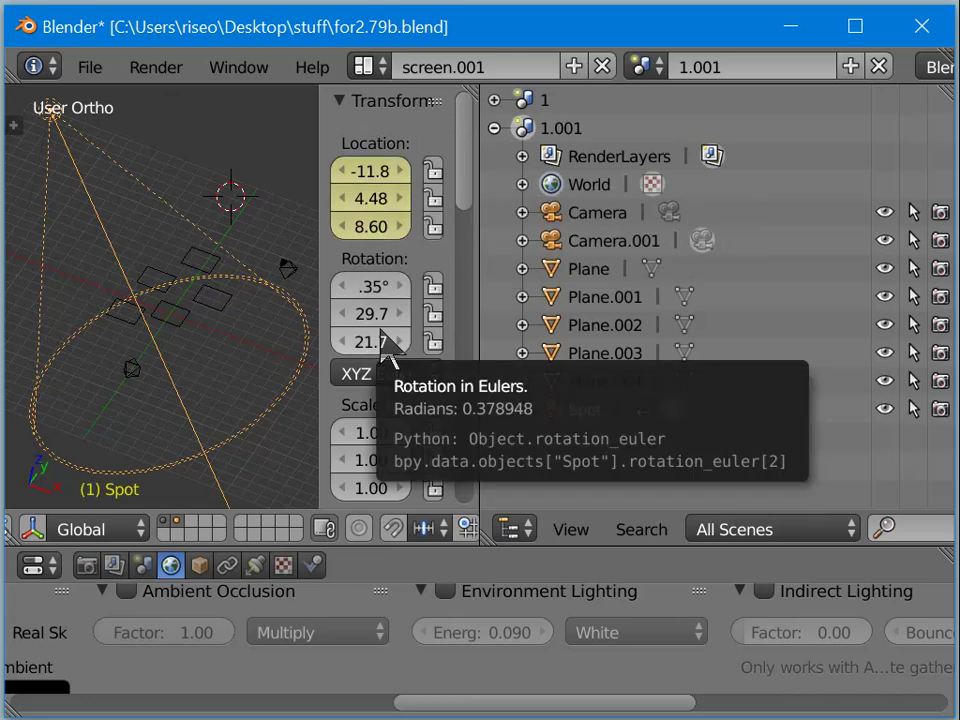
pyautogui.click(518, 530)
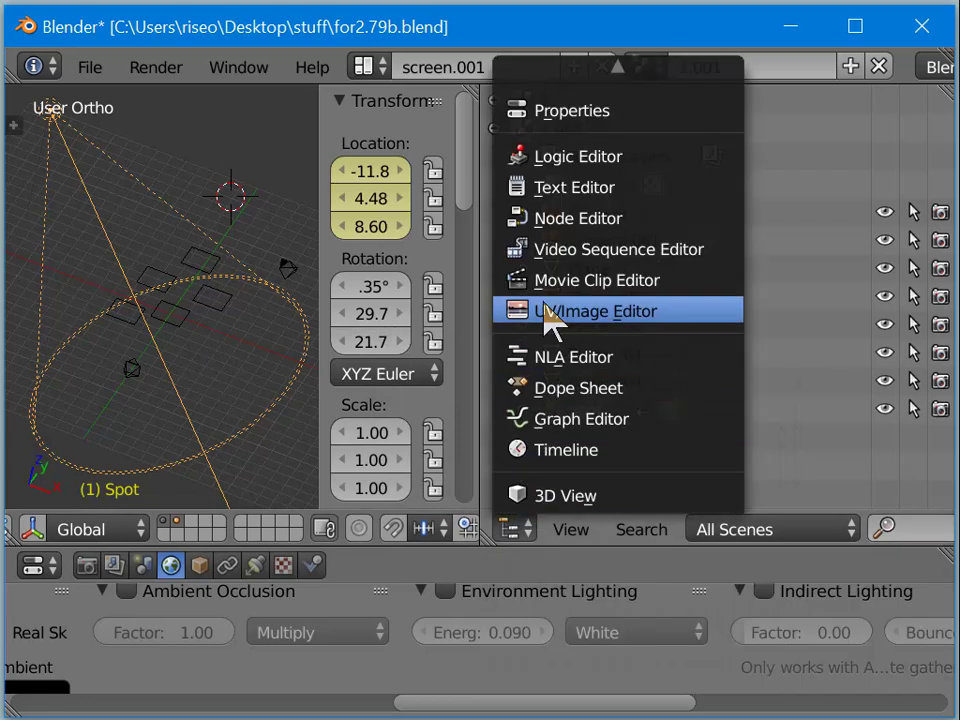
# Step: Turn the outliner area into a Graph Editor showing the Spot lamp's X, Y, Z Location curves
pyautogui.click(512, 530)
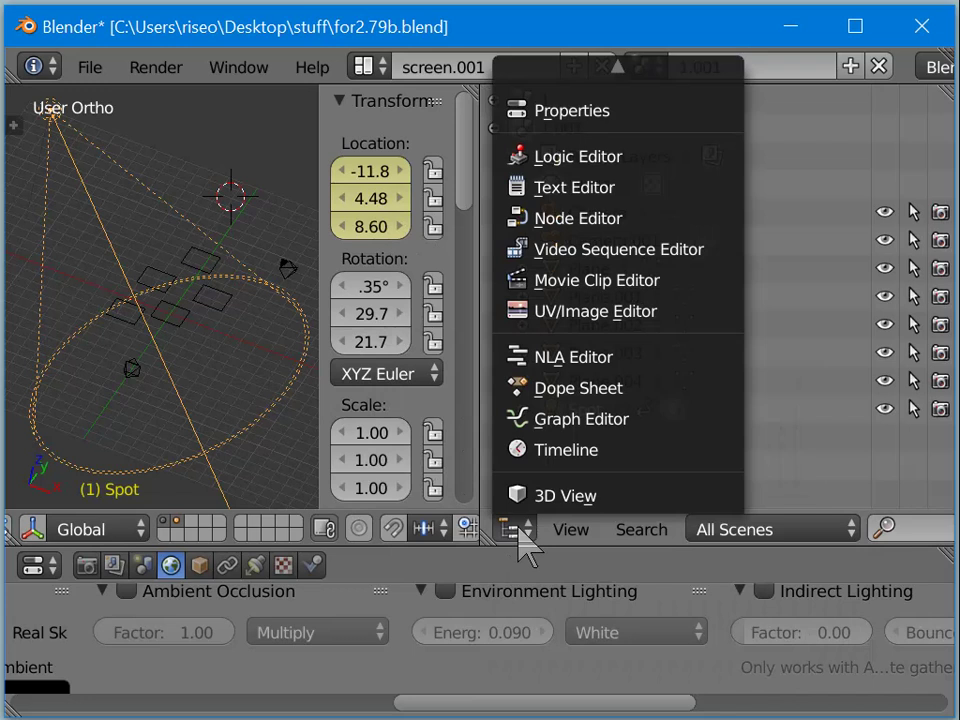
pyautogui.click(555, 421)
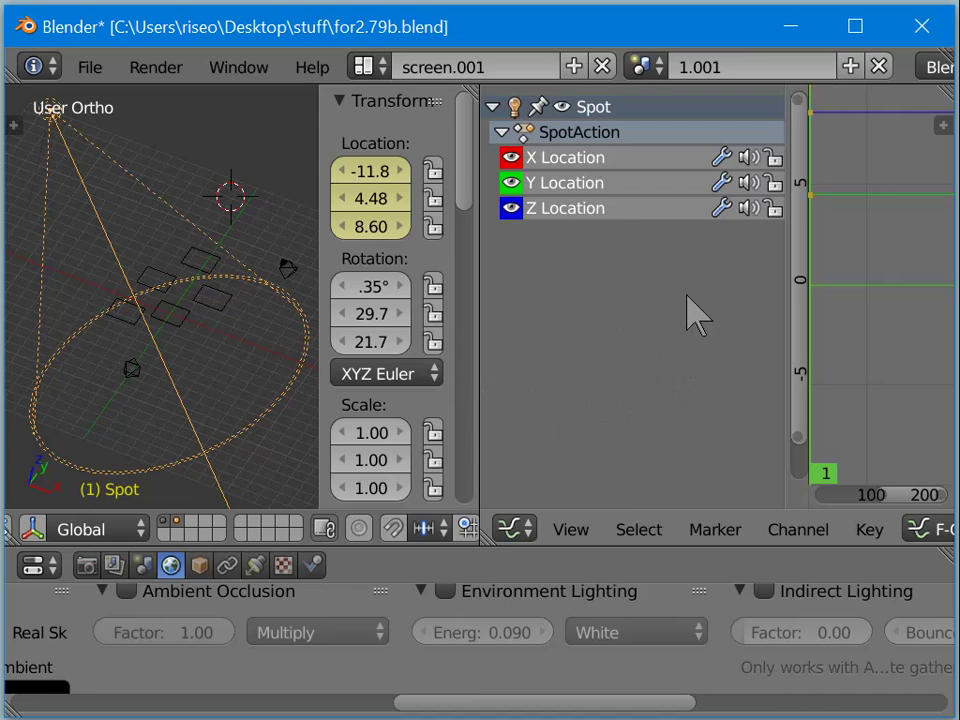
pyautogui.moveTo(857, 321); pyautogui.dragTo(900, 321, button='middle')
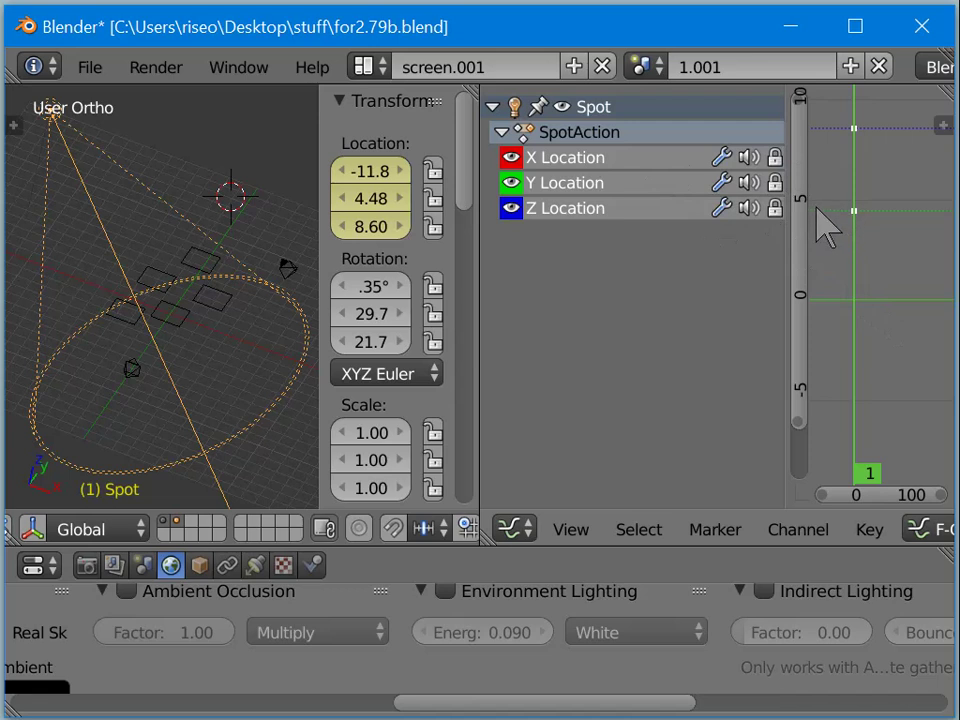
pyautogui.click(854, 211)
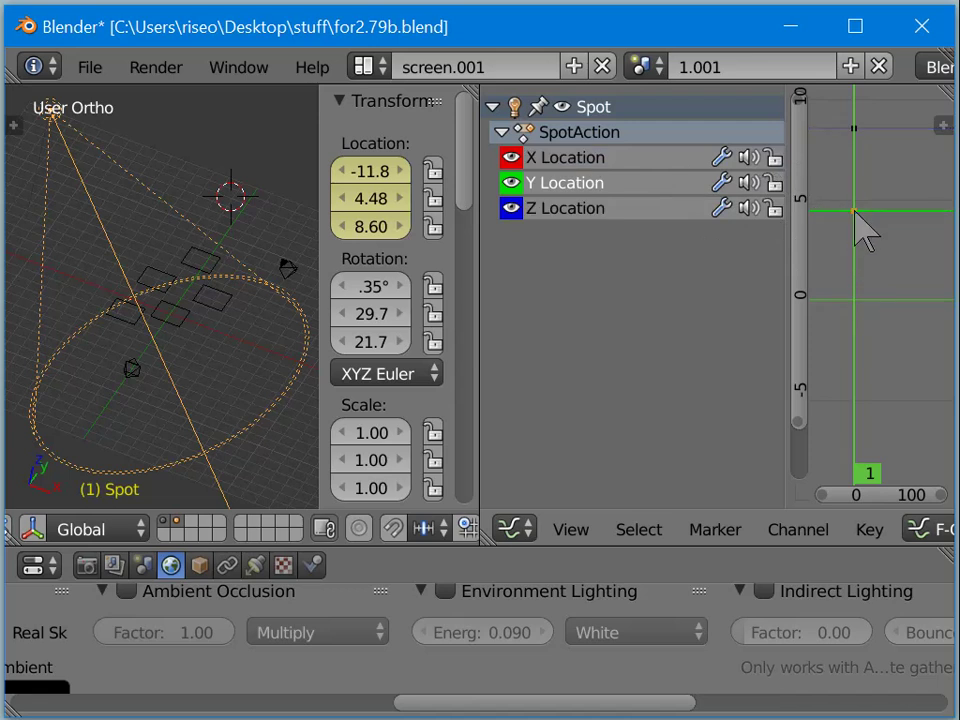
pyautogui.click(852, 138)
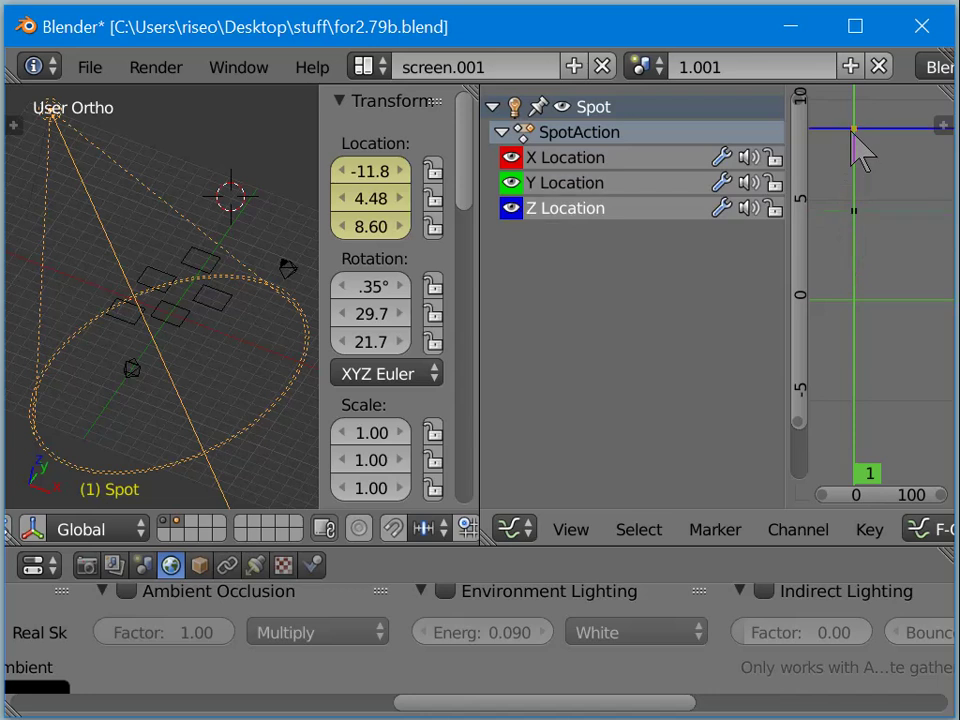
pyautogui.press('Tab')
pyautogui.scroll(-4, 836, 190)
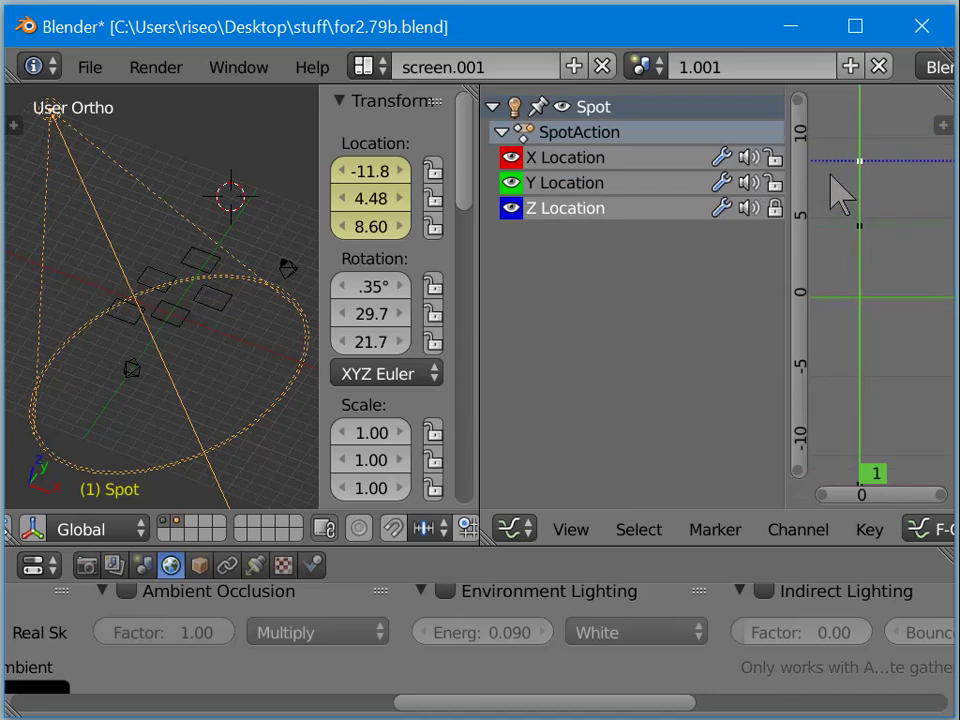
pyautogui.keyDown('ctrl'); pyautogui.scroll(-2, 836, 190); pyautogui.keyUp('ctrl')
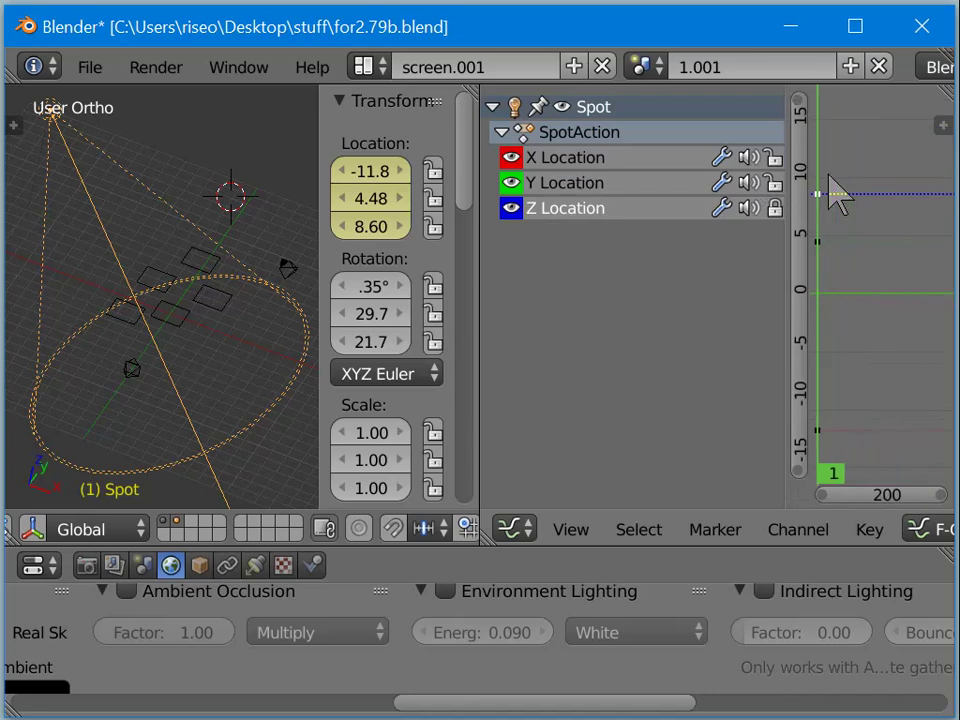
pyautogui.keyDown('ctrl'); pyautogui.scroll(-2, 836, 190); pyautogui.keyUp('ctrl')
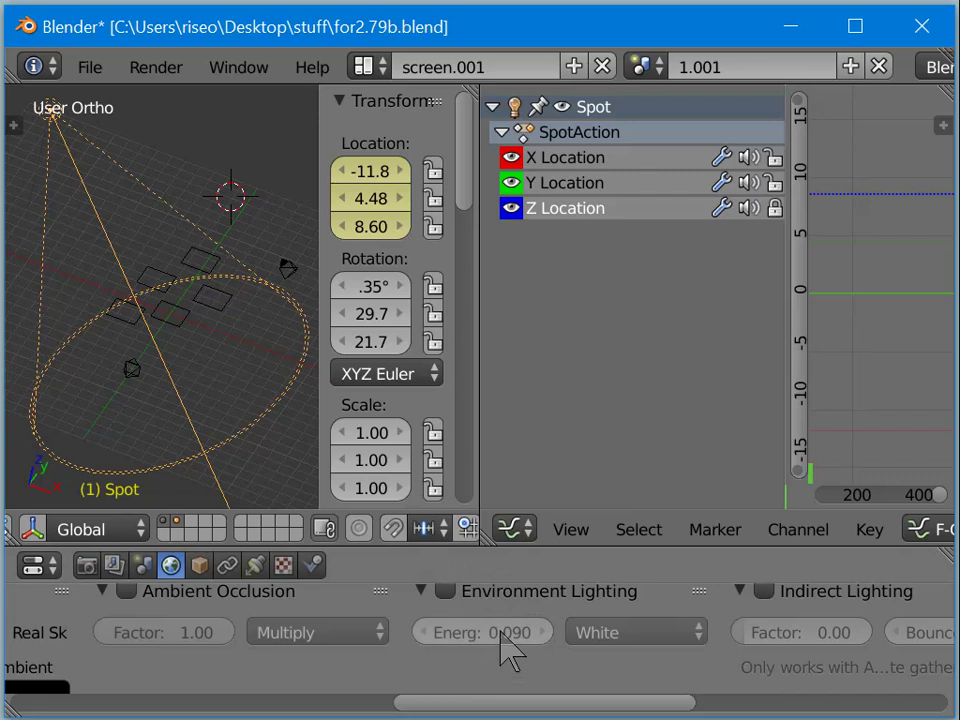
# Step: Keyframe the environment lighting energy and toggle the SpotAction and Spot channel groups
pyautogui.press('i')
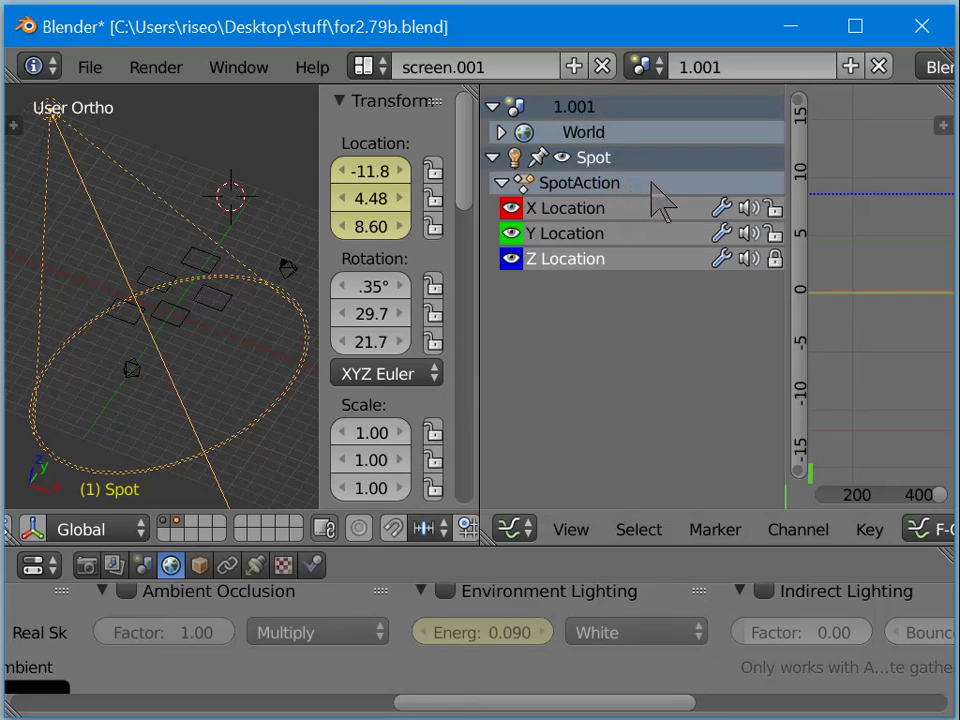
pyautogui.click(505, 185)
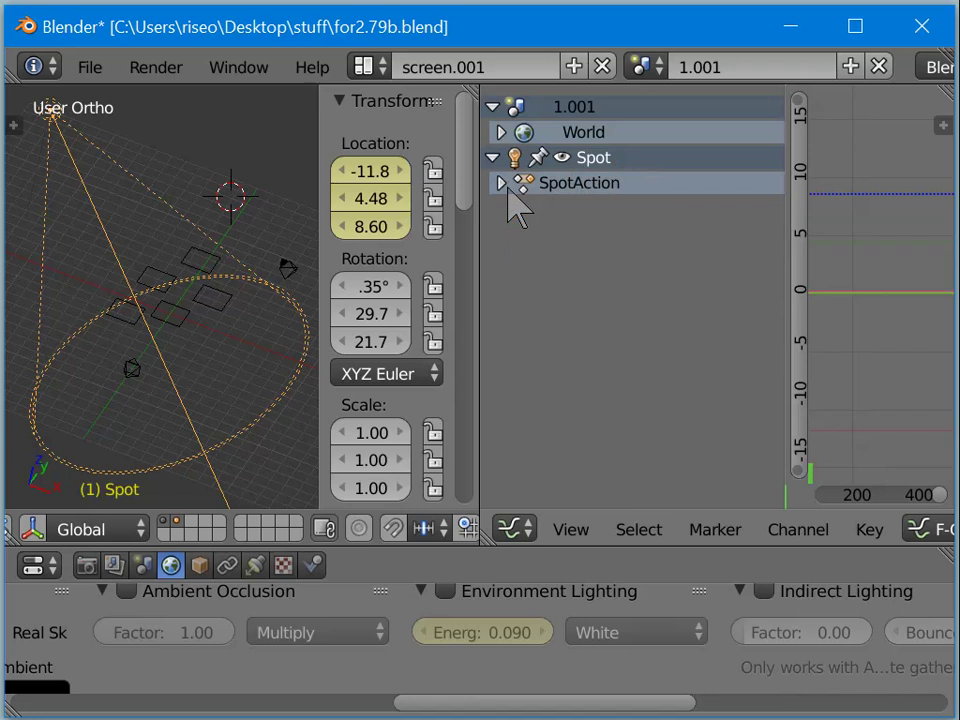
pyautogui.click(501, 184)
pyautogui.click(494, 160)
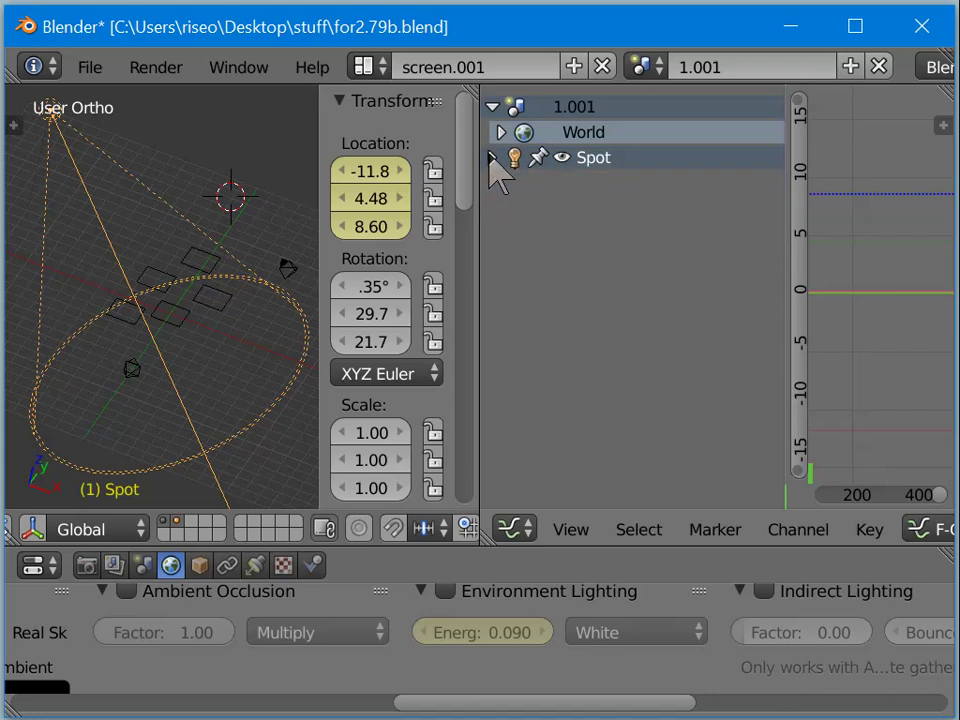
pyautogui.click(494, 160)
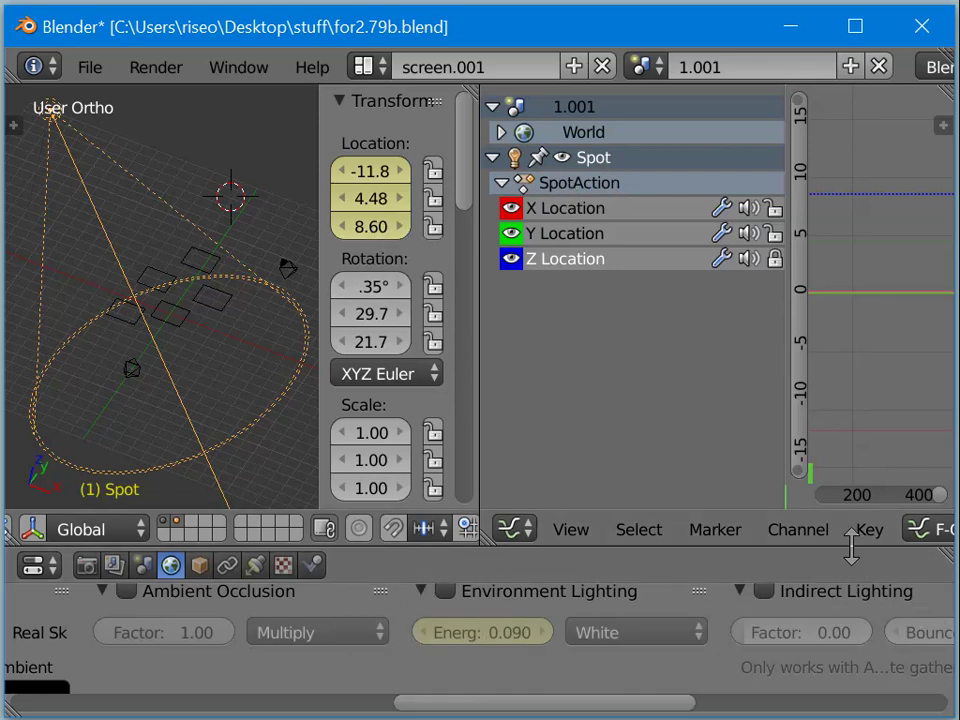
# Step: Show the Scene properties, with Camera.001 as scene camera and Length units None
pyautogui.scroll(-10, 805, 530)
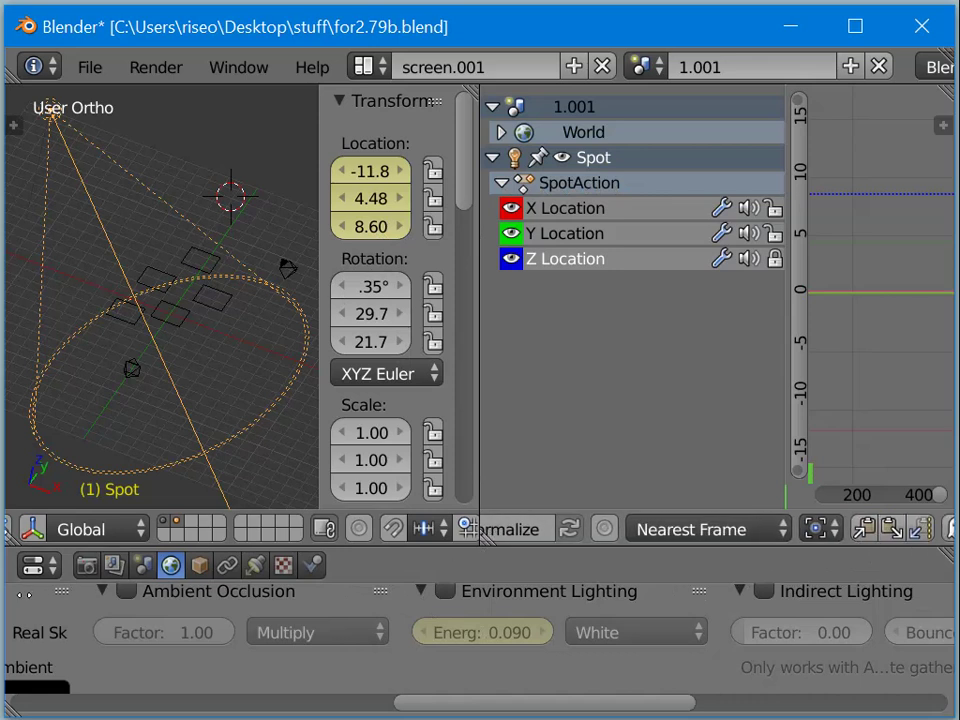
pyautogui.scroll(10, 466, 527)
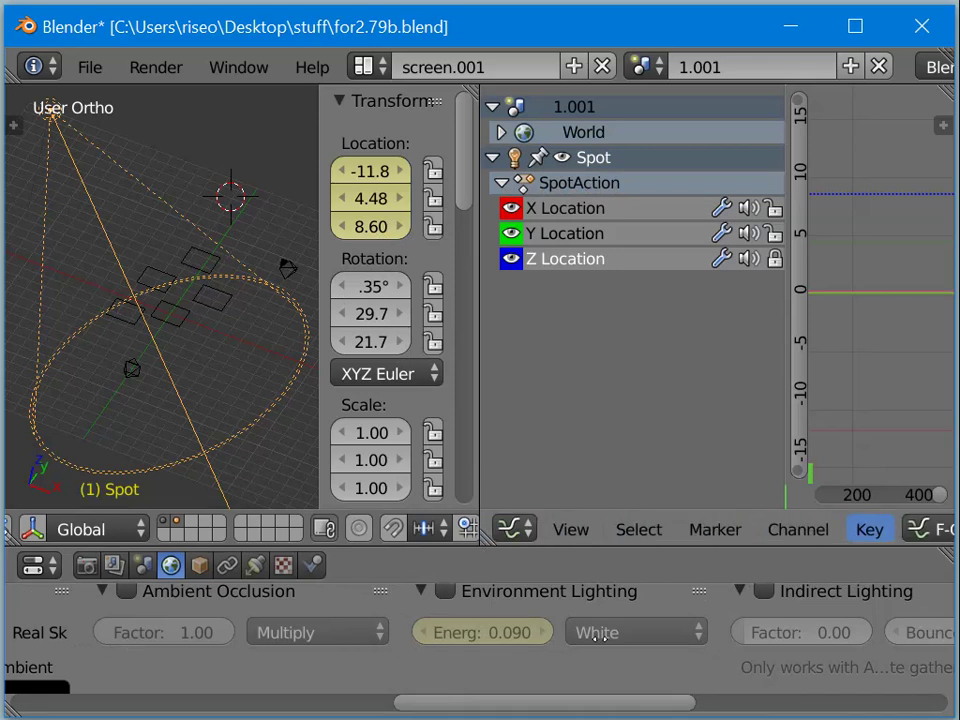
pyautogui.scroll(-5, 200, 527)
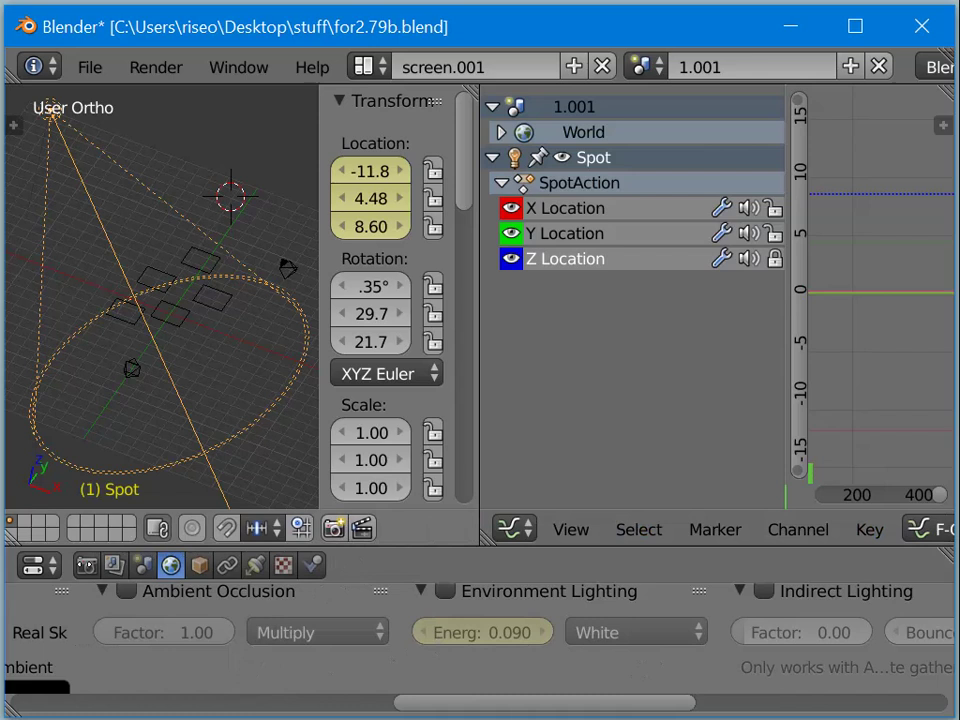
pyautogui.scroll(5, 150, 527)
pyautogui.scroll(-5, 150, 527)
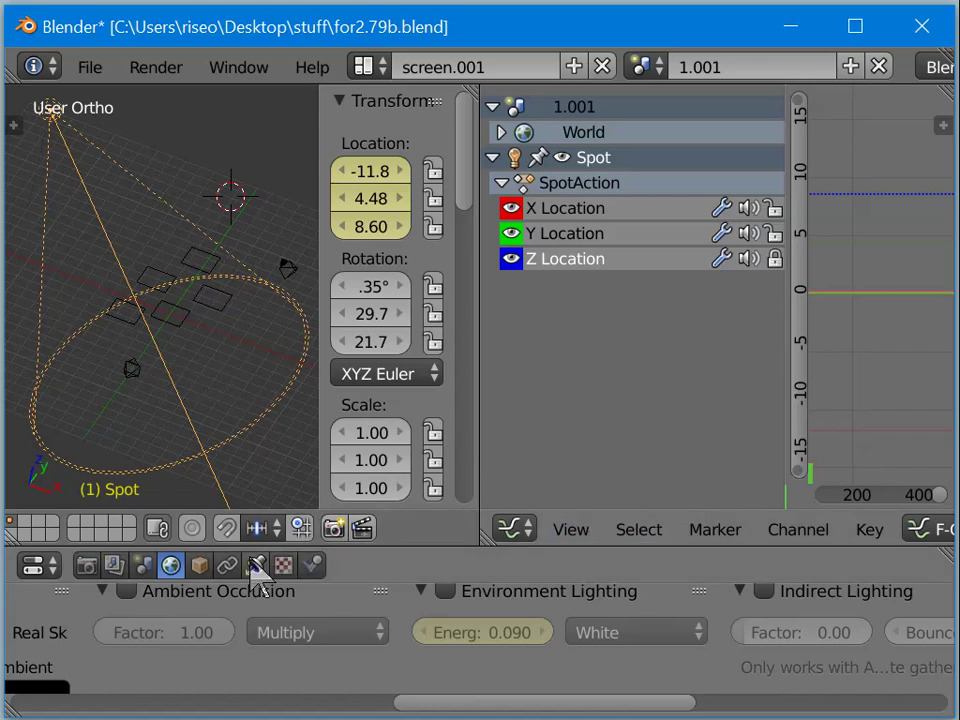
pyautogui.click(145, 566)
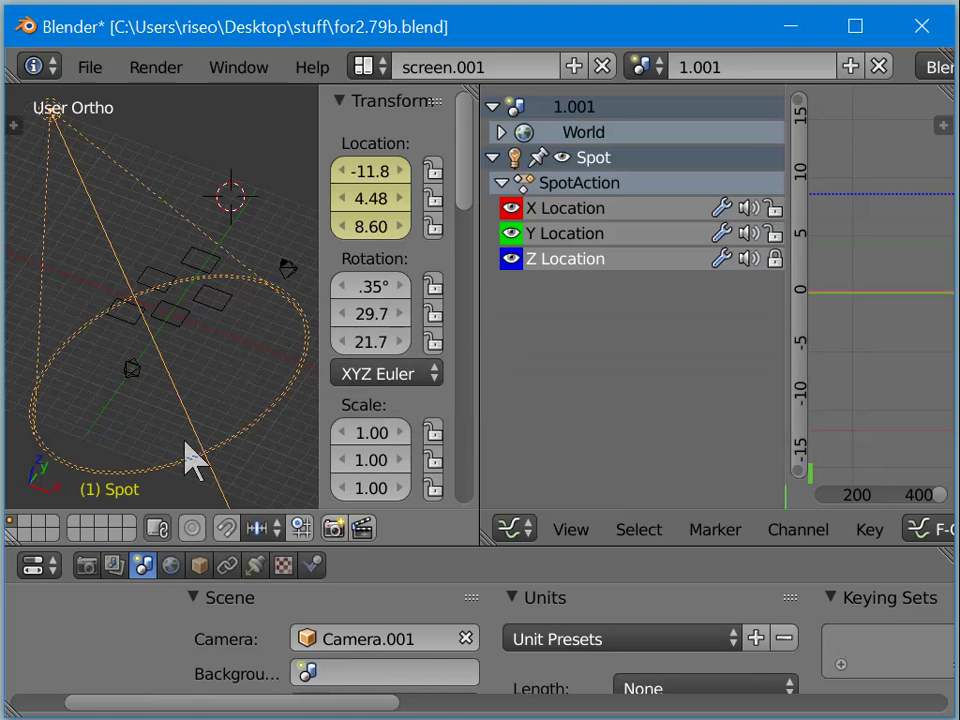
# Step: Bring the older Blender window forward and jump to frame 95
pyautogui.moveTo(594, 11); pyautogui.dragTo(206, 118)
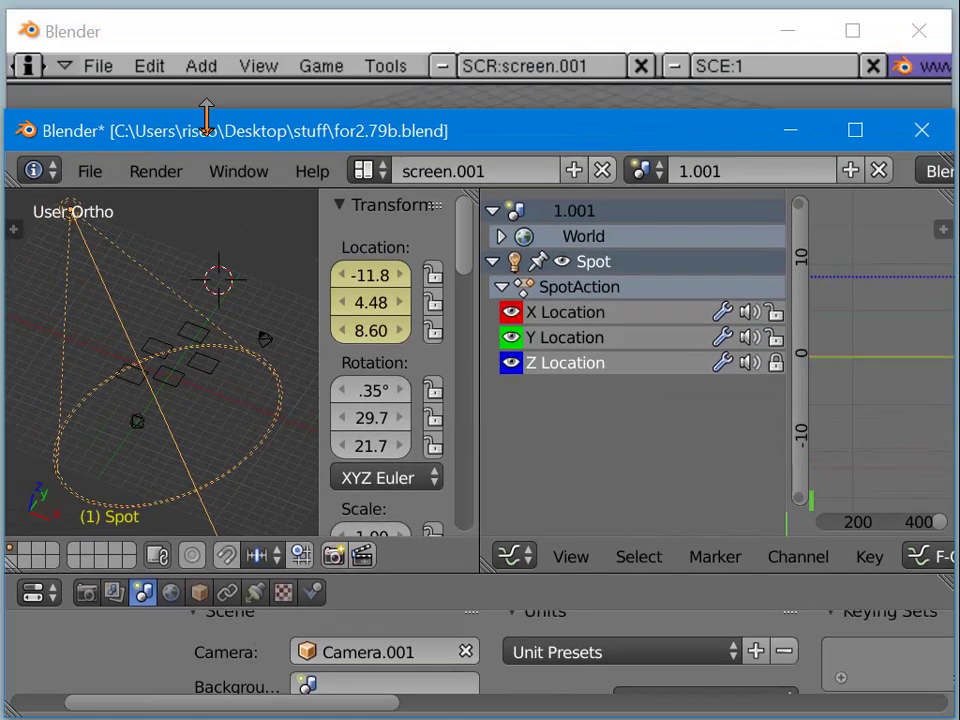
pyautogui.click(400, 92)
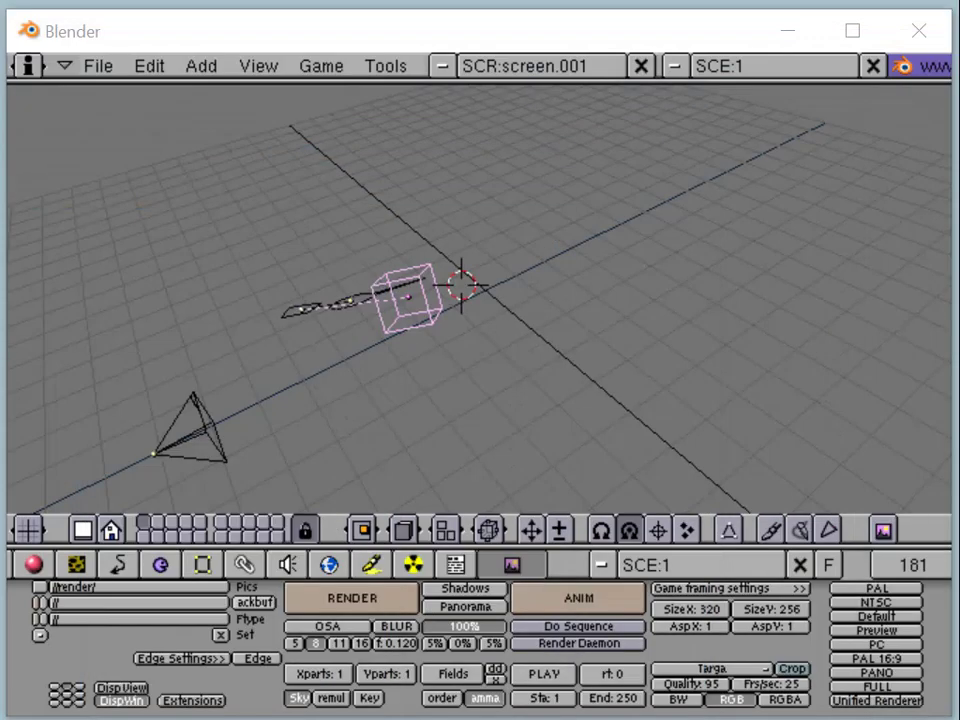
pyautogui.click(650, 405)
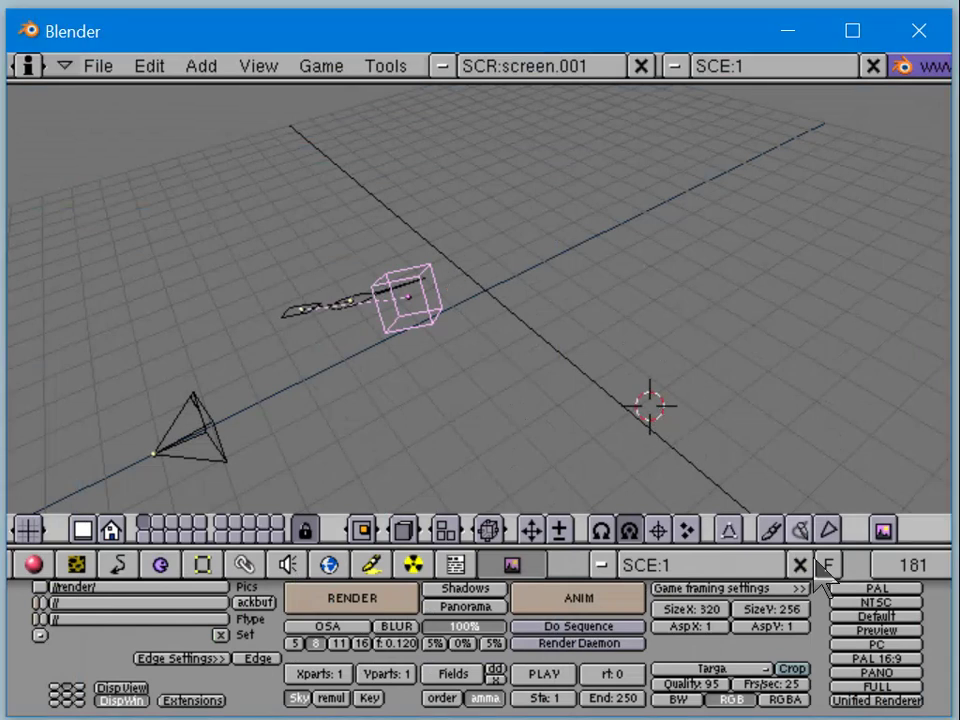
pyautogui.click(908, 572)
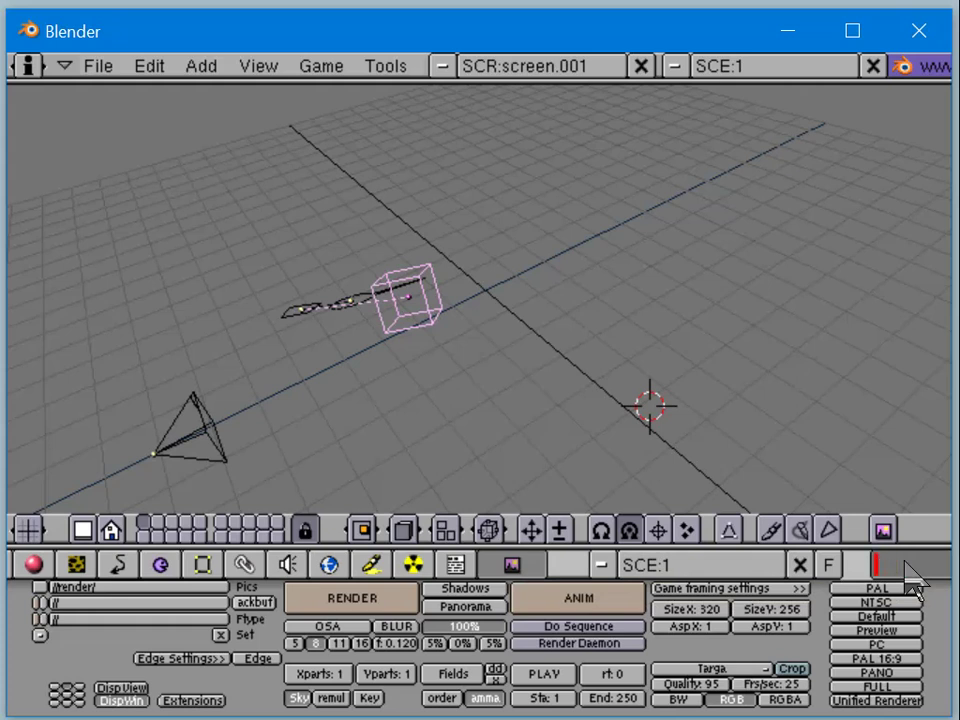
pyautogui.write('95')
pyautogui.press('Return')
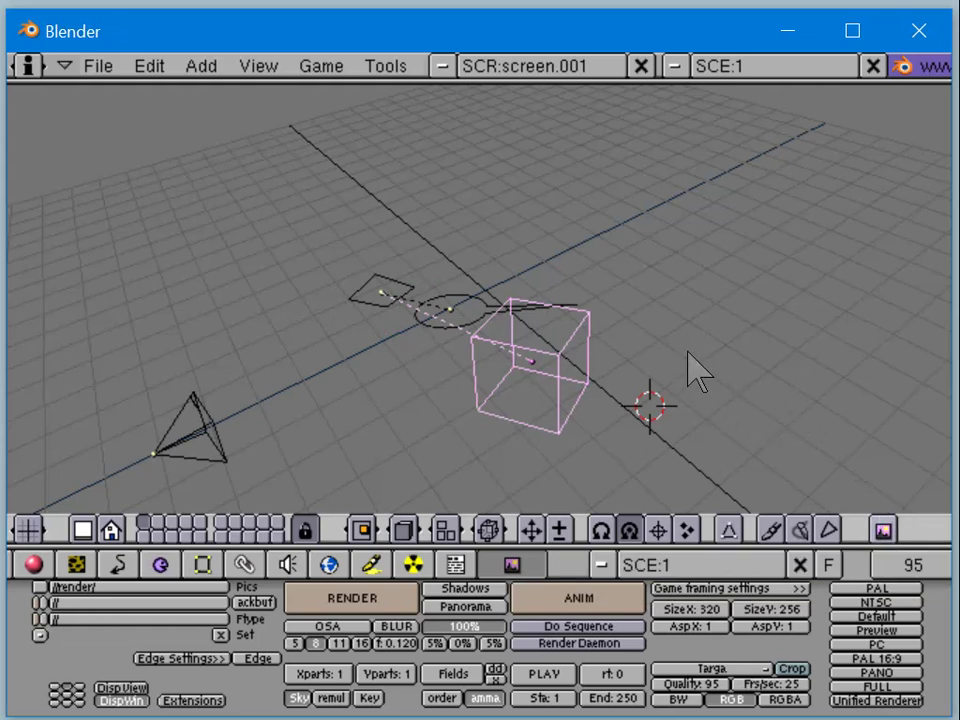
# Step: Scale the cube down to 0.401 and insert a LocRotSize keyframe
pyautogui.press('s')
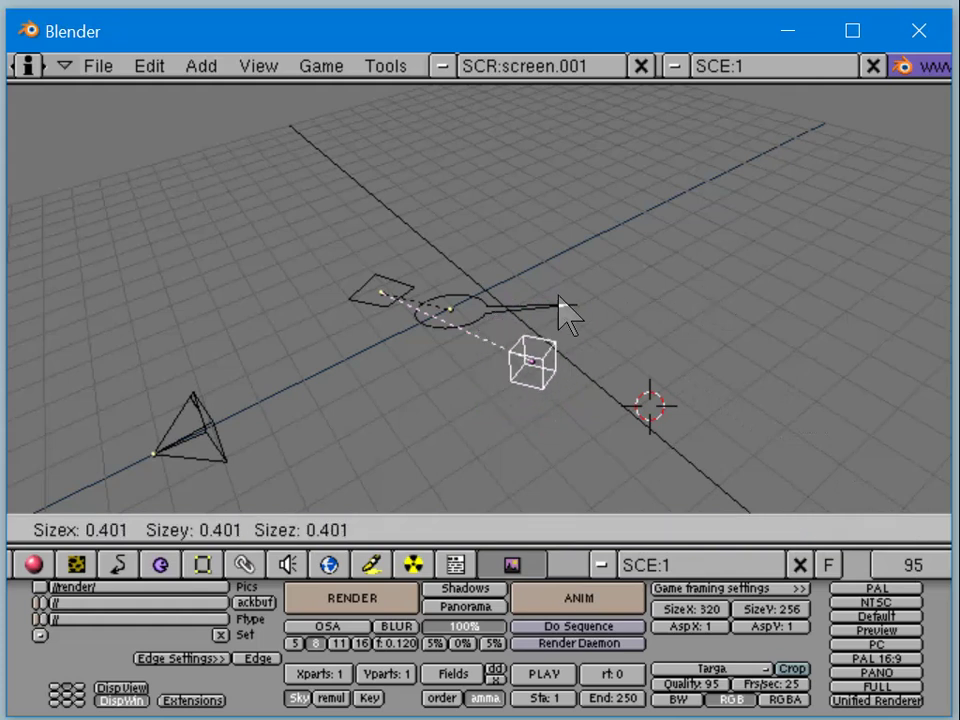
pyautogui.click(553, 318)
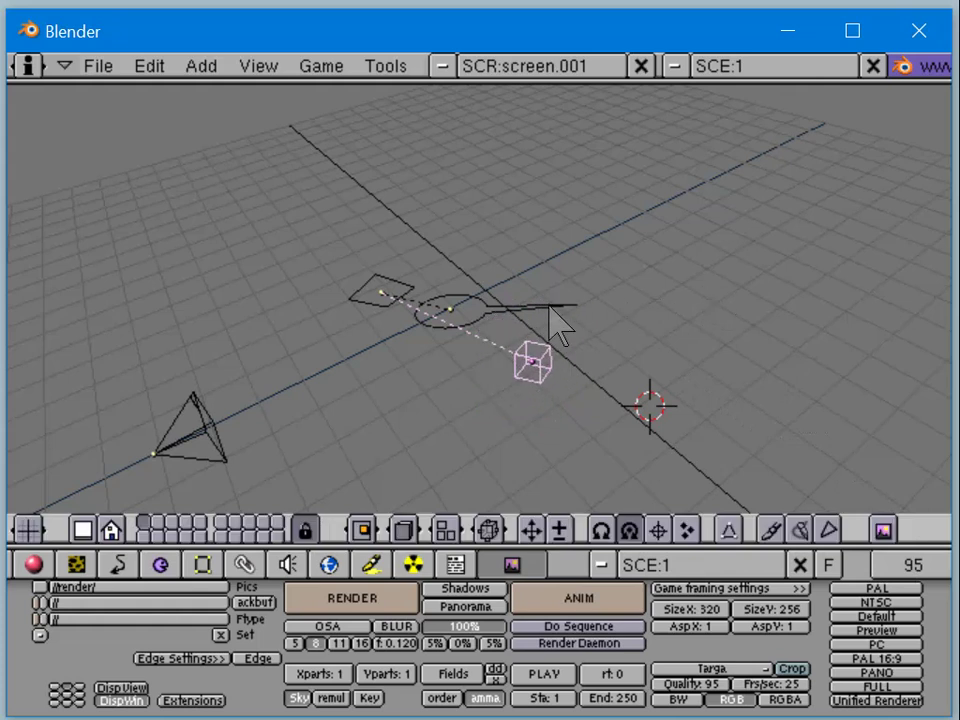
pyautogui.press('i')
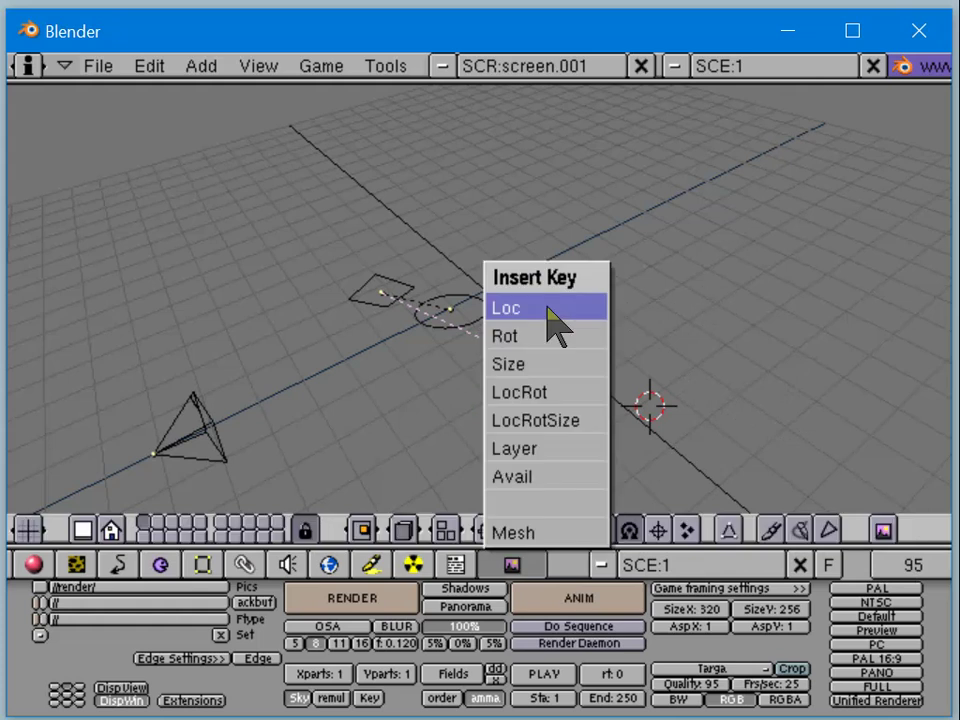
pyautogui.click(579, 420)
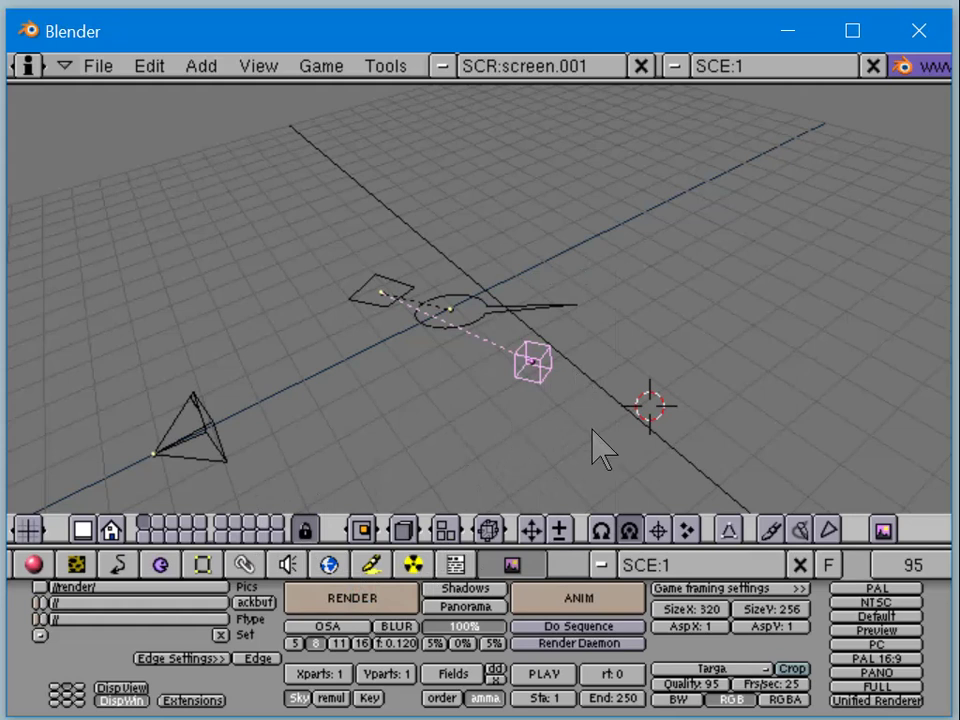
# Step: Split the 3D view into two side-by-side areas
pyautogui.rightClick(519, 553)
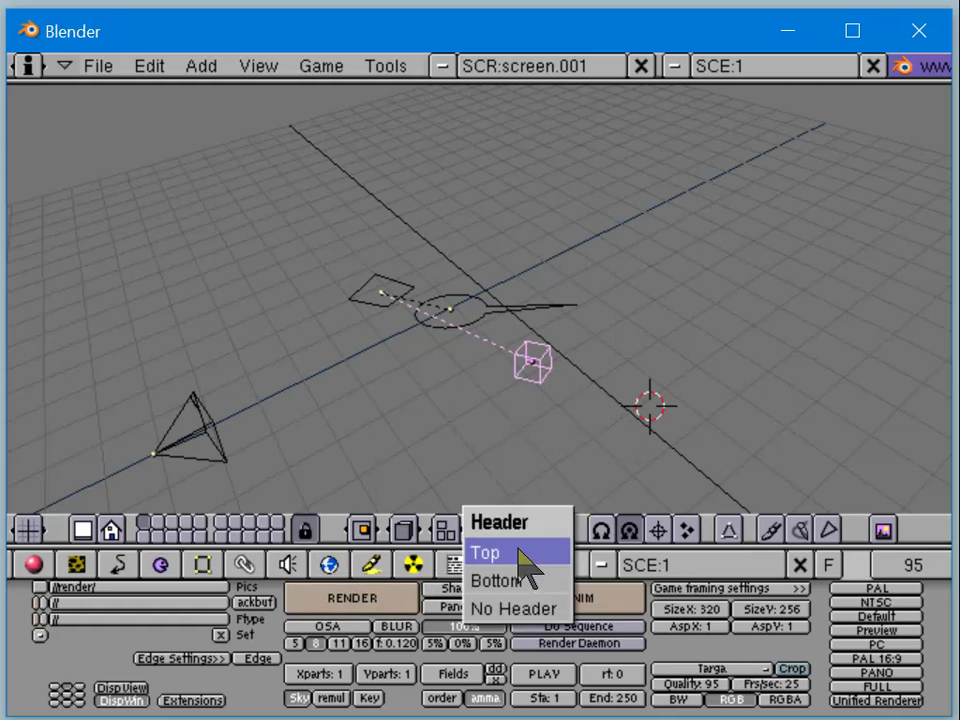
pyautogui.click(367, 444)
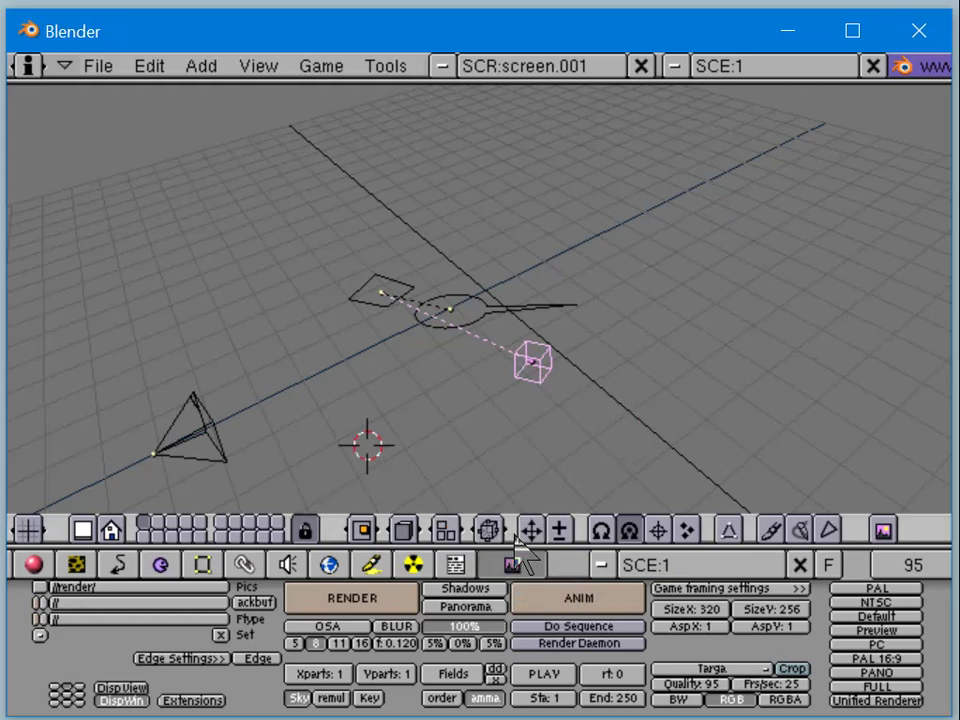
pyautogui.rightClick(513, 540)
pyautogui.click(515, 547)
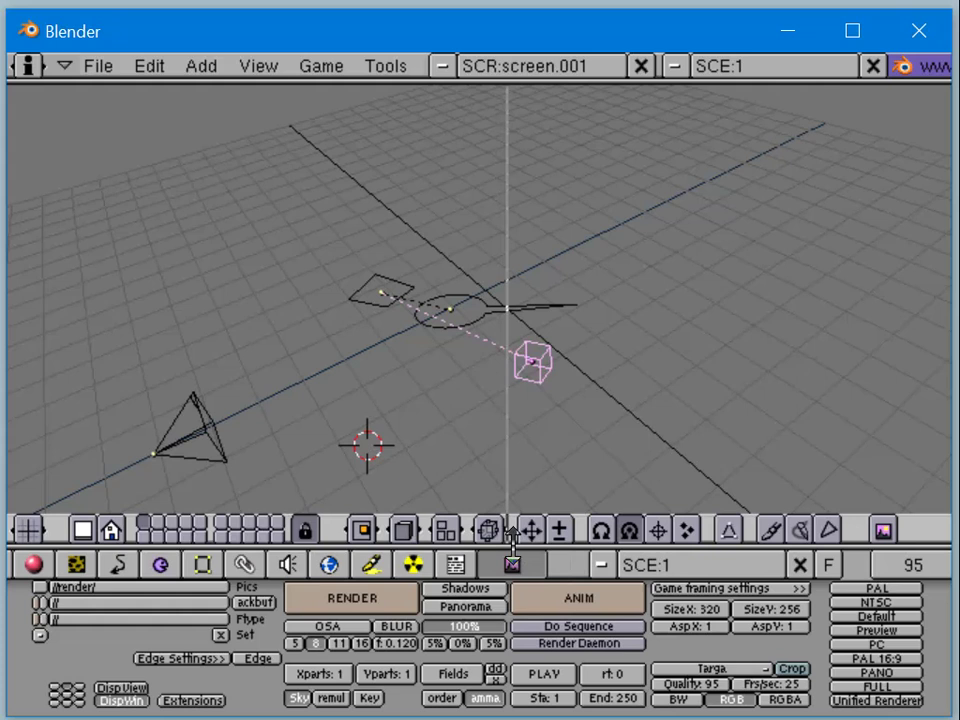
pyautogui.click(510, 443)
# Step: Show the cube's curves in an Ipo Curve Editor, scrub to frame 180, return to frame 1
pyautogui.click(532, 528)
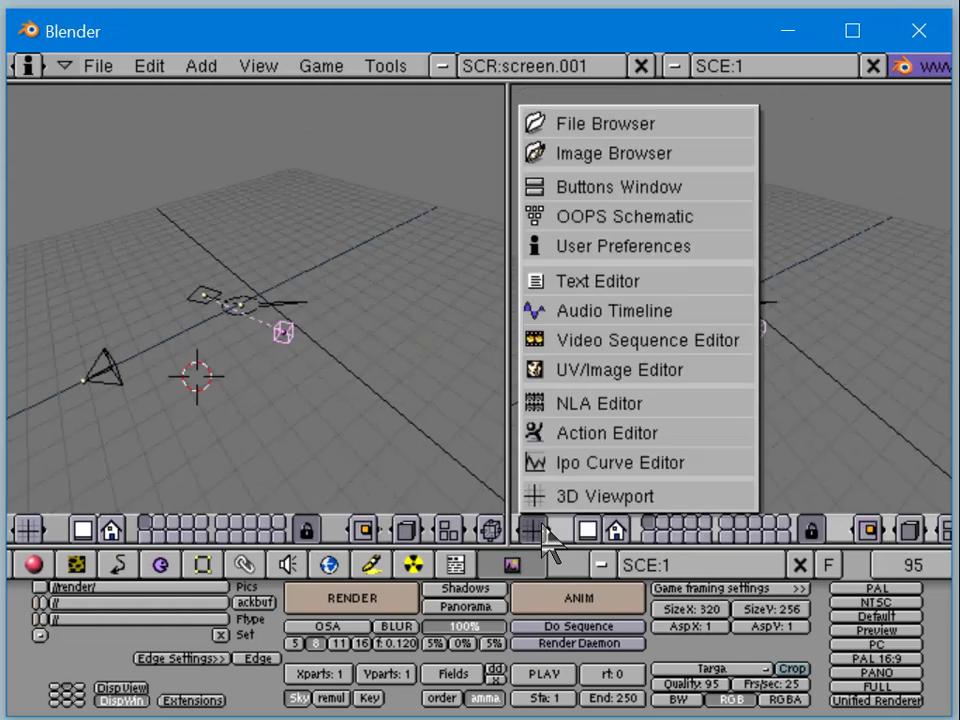
pyautogui.click(575, 463)
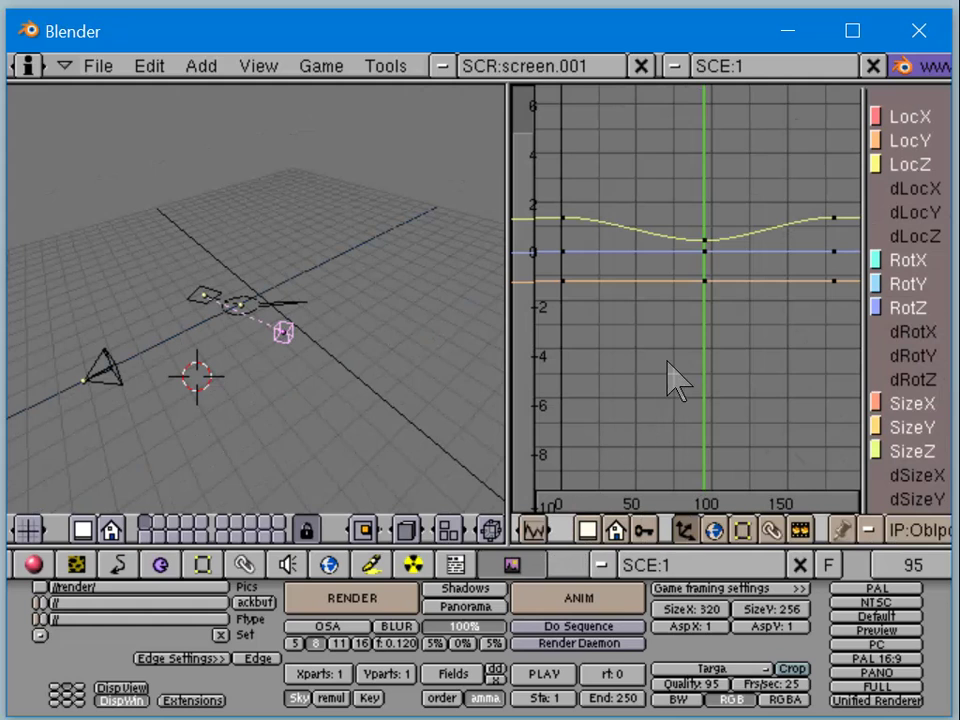
pyautogui.press('Home')
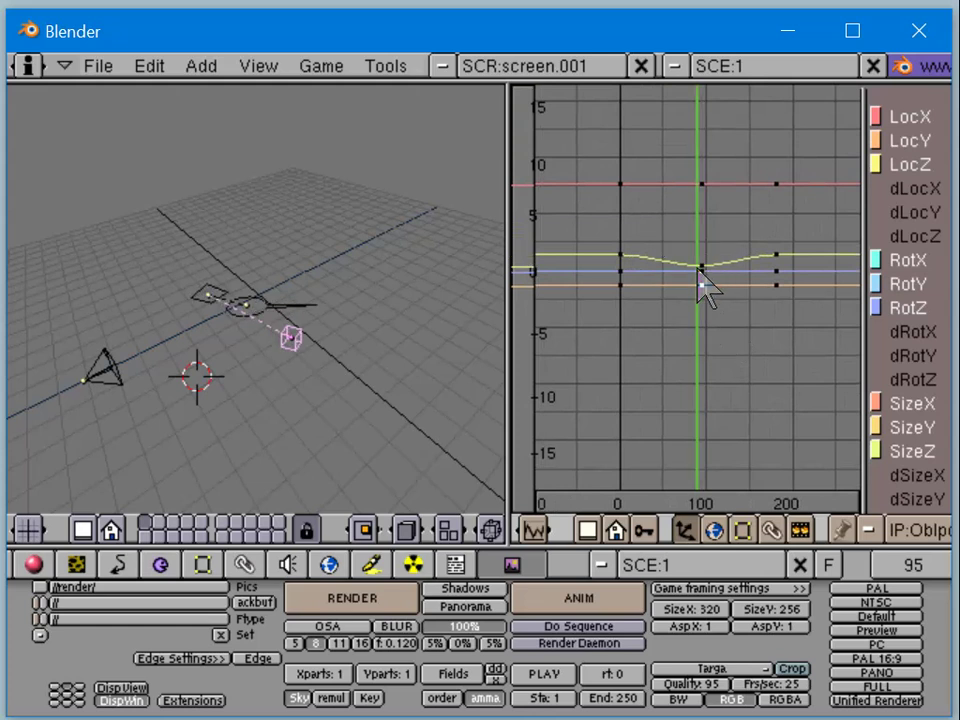
pyautogui.click(590, 285)
pyautogui.moveTo(590, 285); pyautogui.dragTo(775, 300)
pyautogui.click(595, 291)
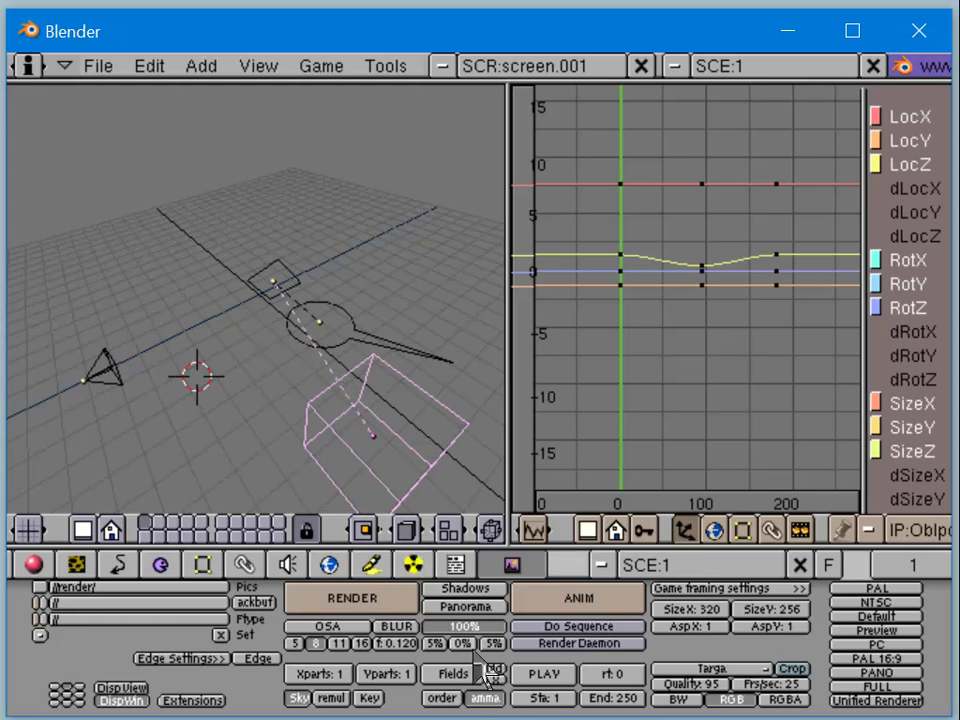
# Step: Leave the render width at 320 and show the cube's material buttons instead of render settings
pyautogui.click(691, 613)
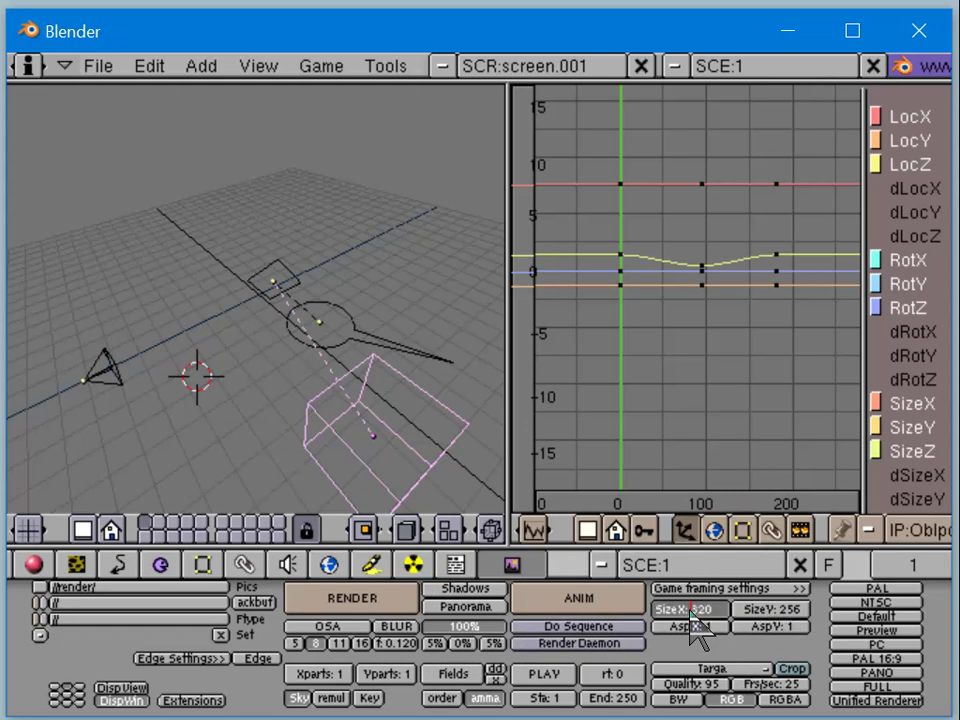
pyautogui.press('Return')
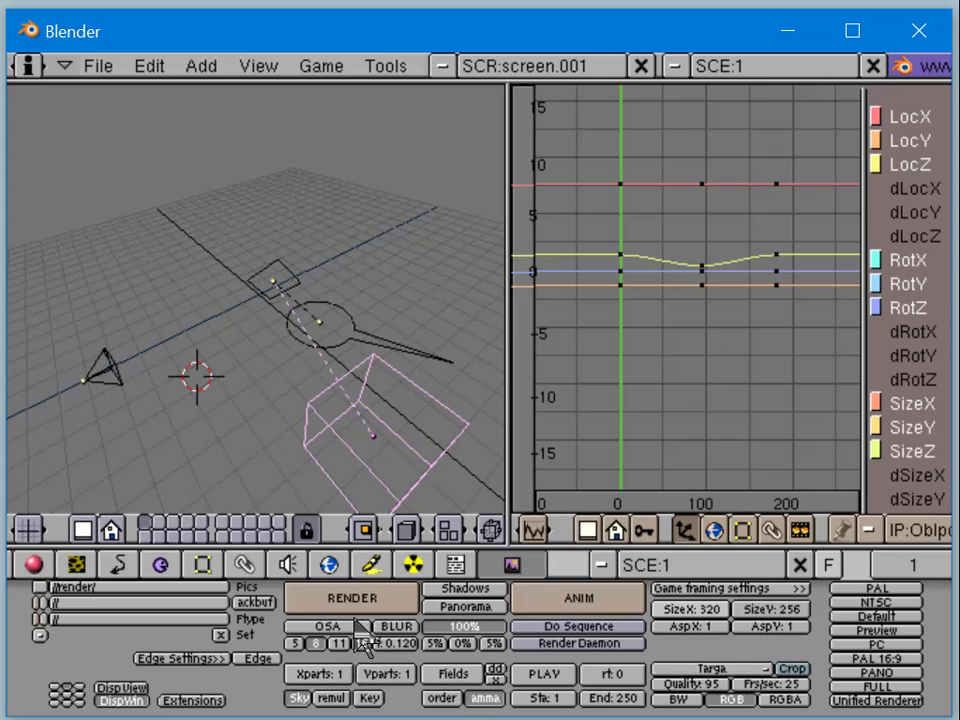
pyautogui.moveTo(365, 640); pyautogui.dragTo(369, 660, button='middle')
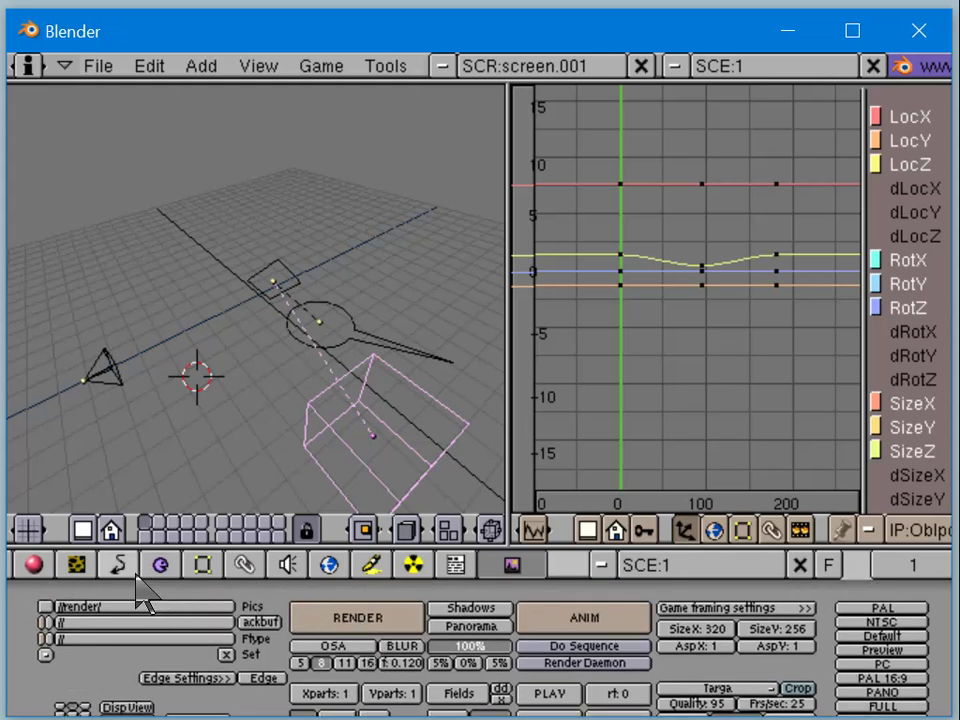
pyautogui.click(42, 570)
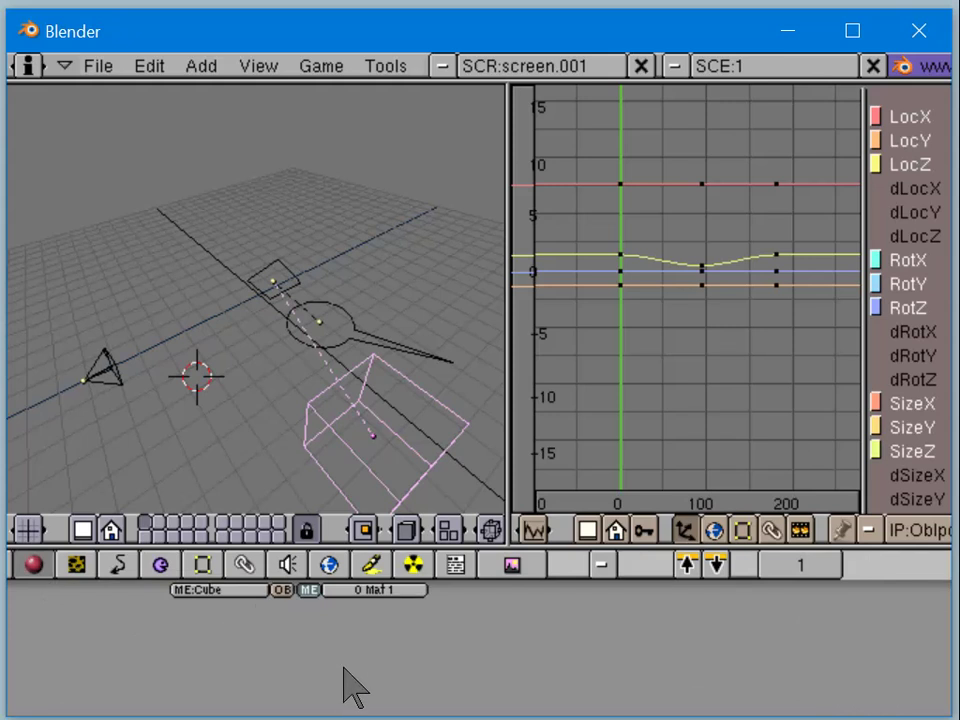
# Step: Set the left 3D view to shaded drawing and look through the scene camera
pyautogui.click(409, 528)
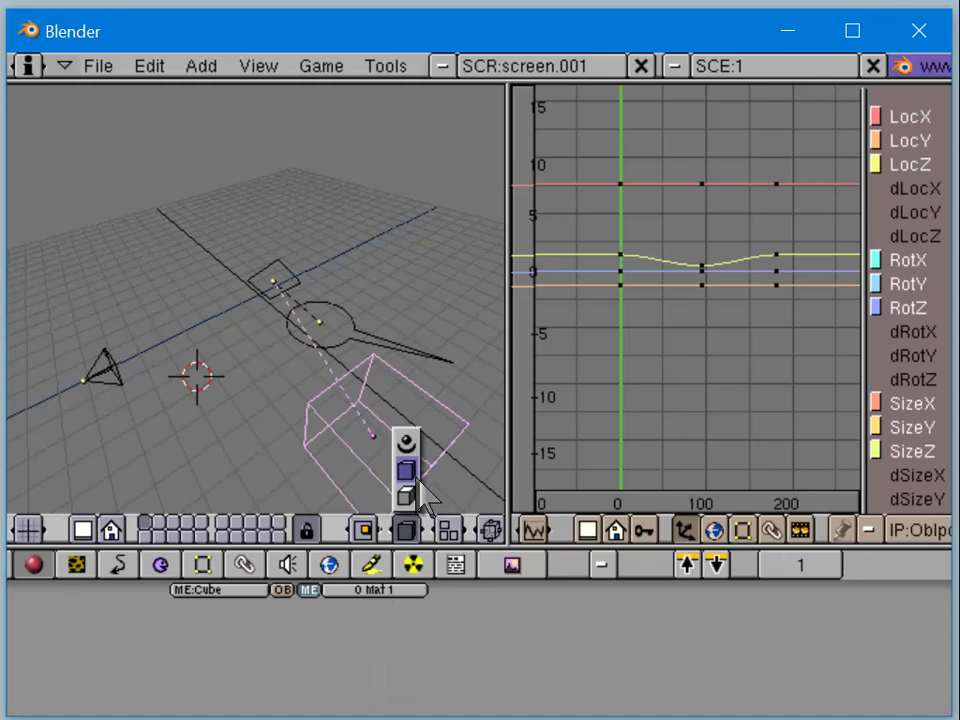
pyautogui.click(406, 443)
pyautogui.press('KP_0')
# Step: Switch the view from camera to perspective, then to orthographic
pyautogui.click(406, 528)
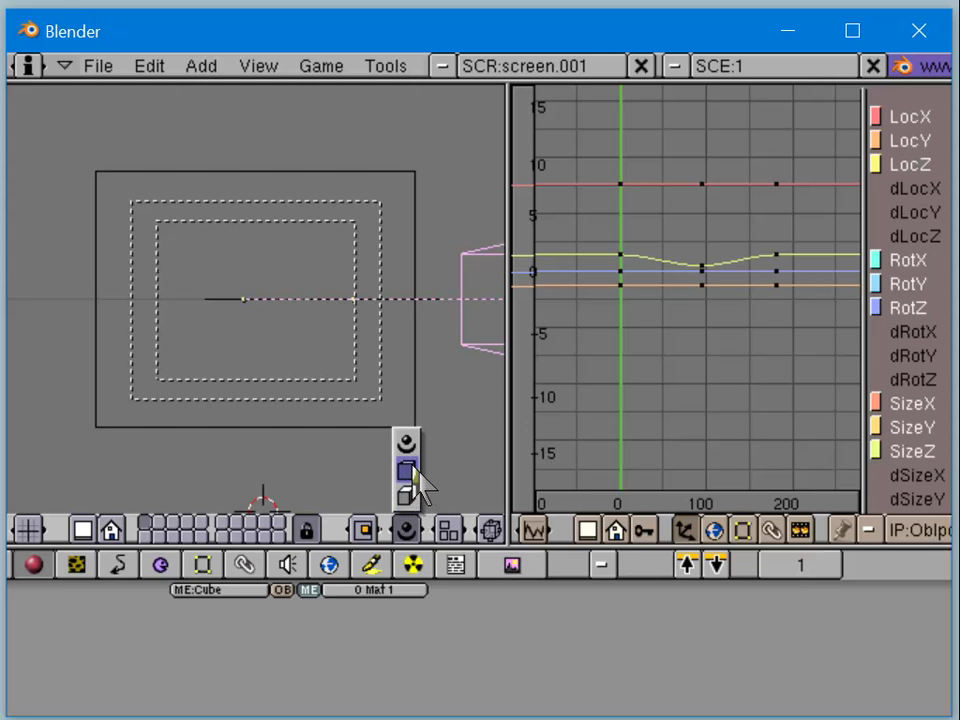
pyautogui.click(416, 470)
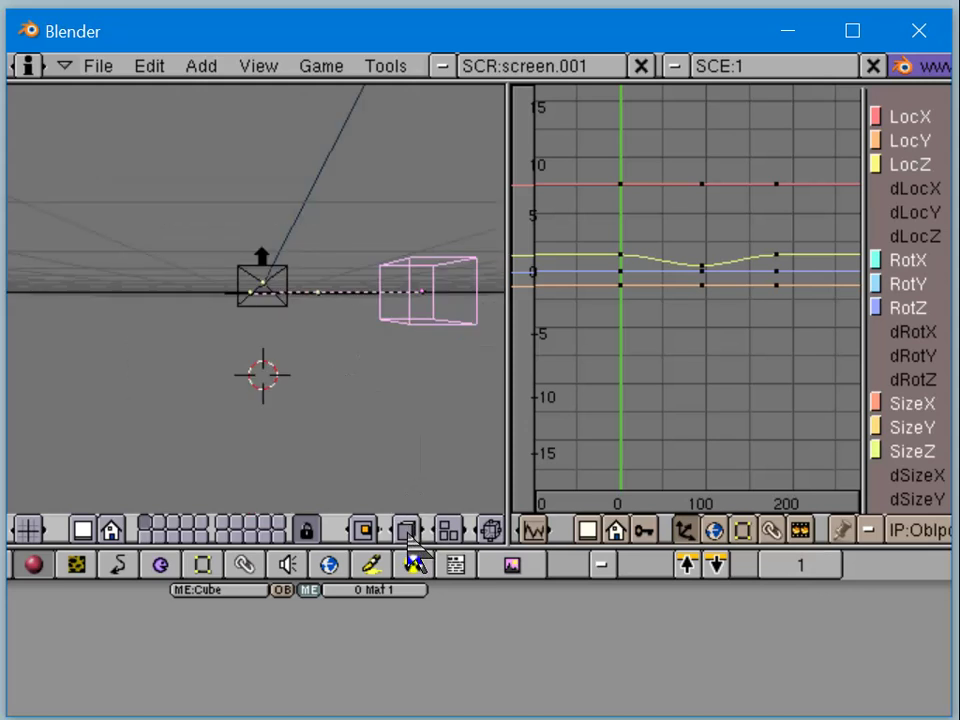
pyautogui.click(410, 533)
pyautogui.click(412, 497)
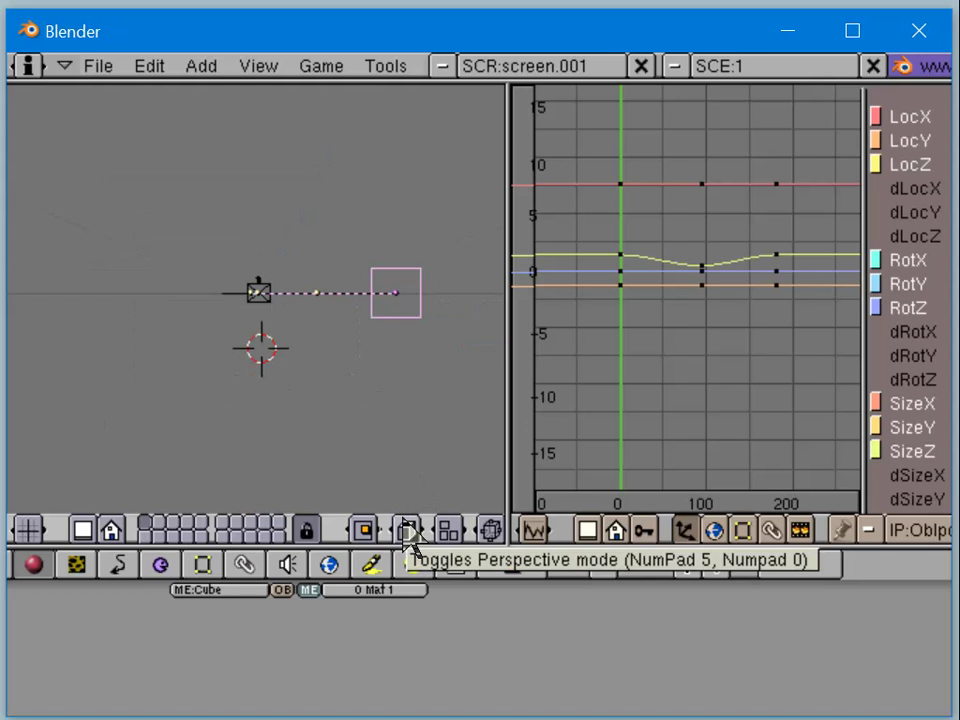
pyautogui.rightClick(407, 527)
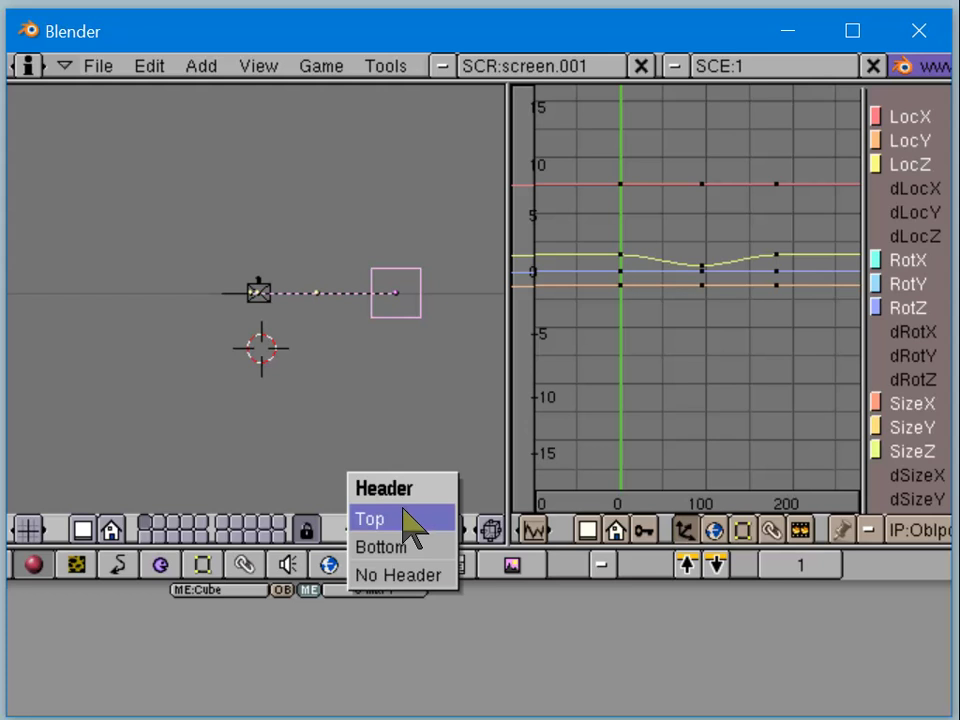
# Step: Place the 3D cursor just below the lamp in the orthographic view
pyautogui.click(357, 383)
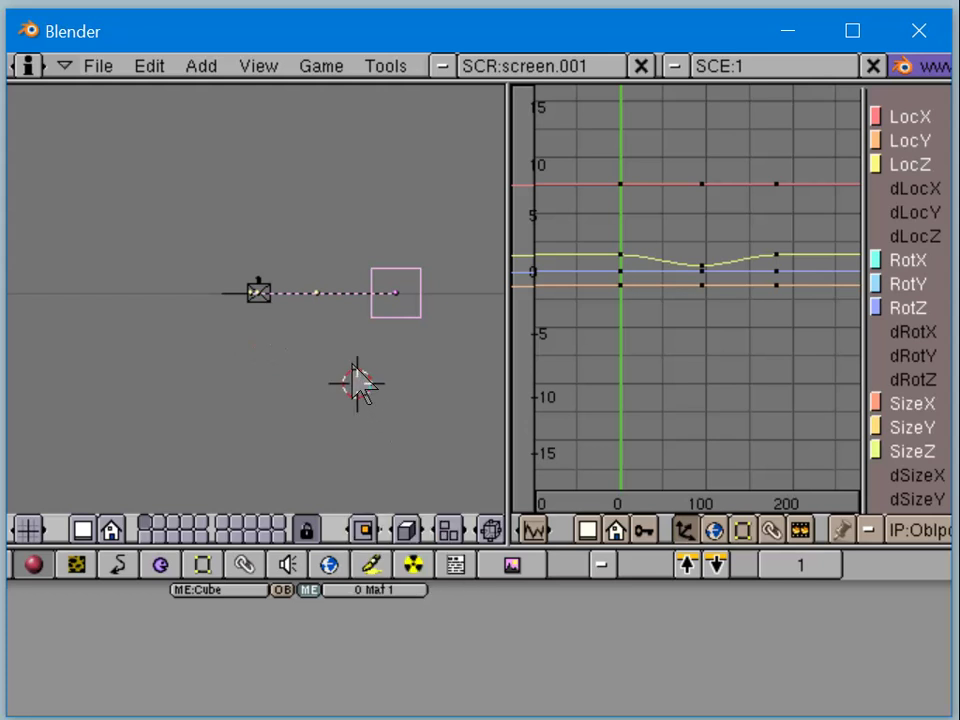